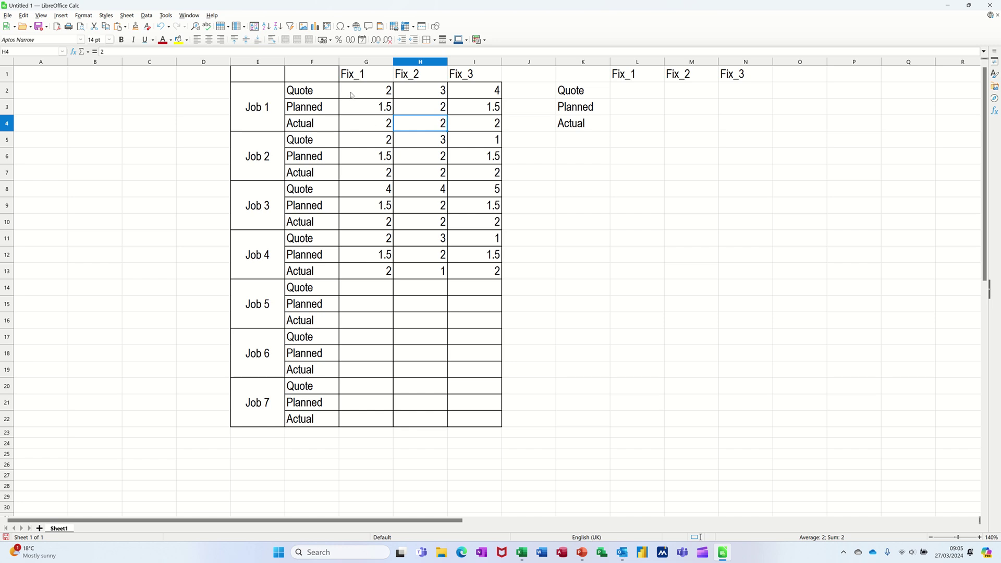
- Multi-select the Quote rows of Jobs 1–4: G2:I2, G5:I5, G8:I8 and G11:I11
drag(351, 94, 461, 92)
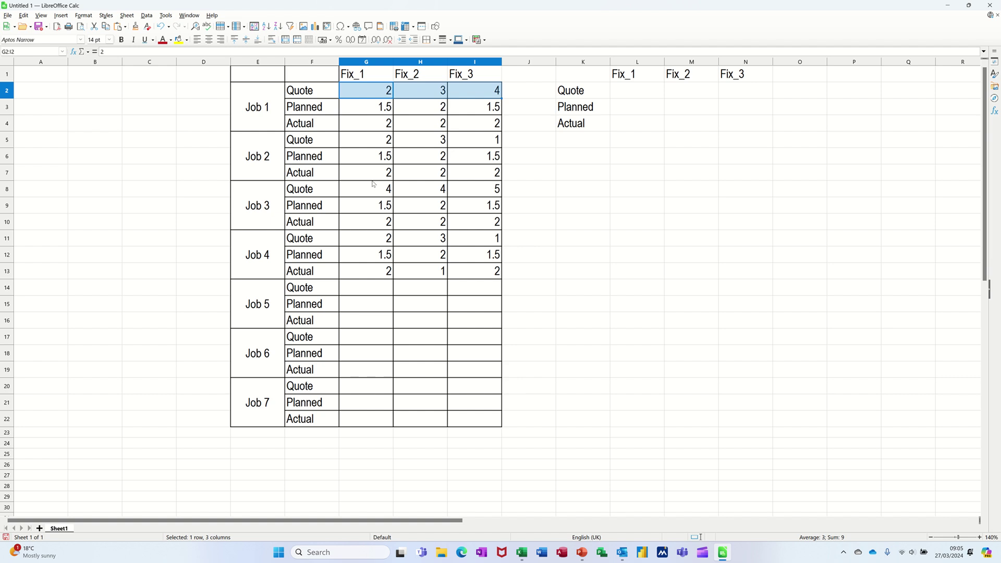
drag(354, 140, 462, 139)
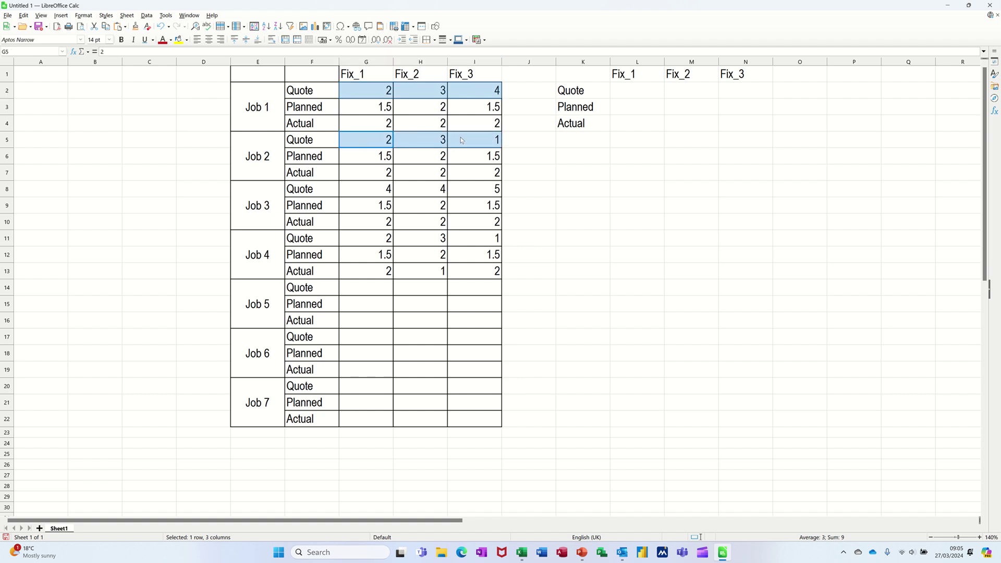
drag(367, 188, 475, 183)
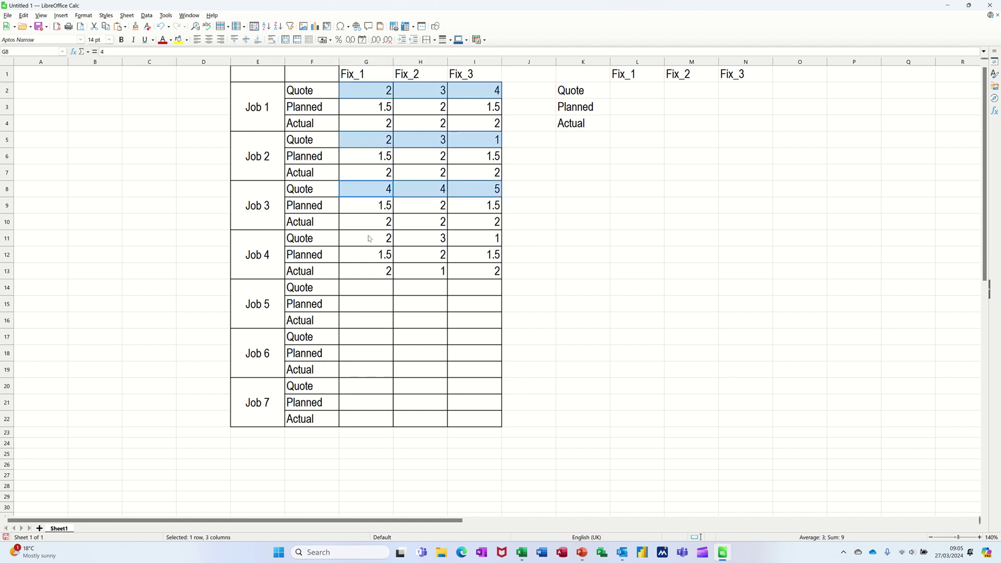
drag(358, 243, 472, 242)
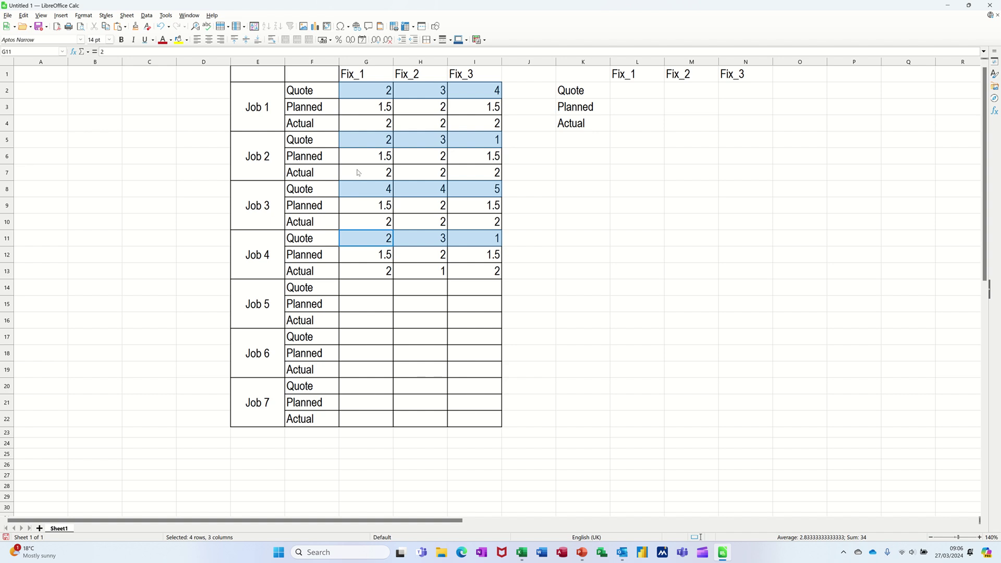
- Name column F status and column G fix_1 via the Name Box
click(306, 62)
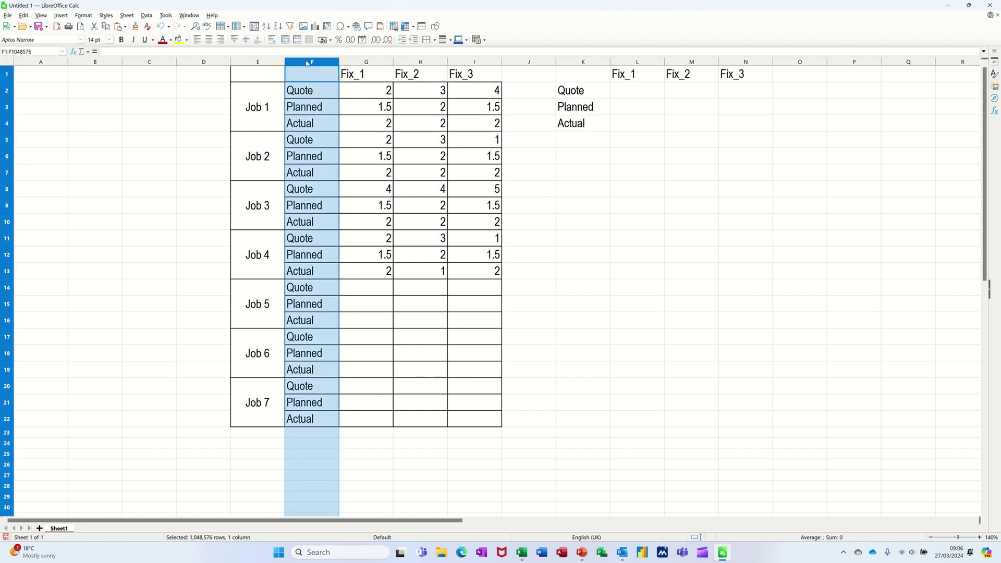
click(33, 50)
text(status)
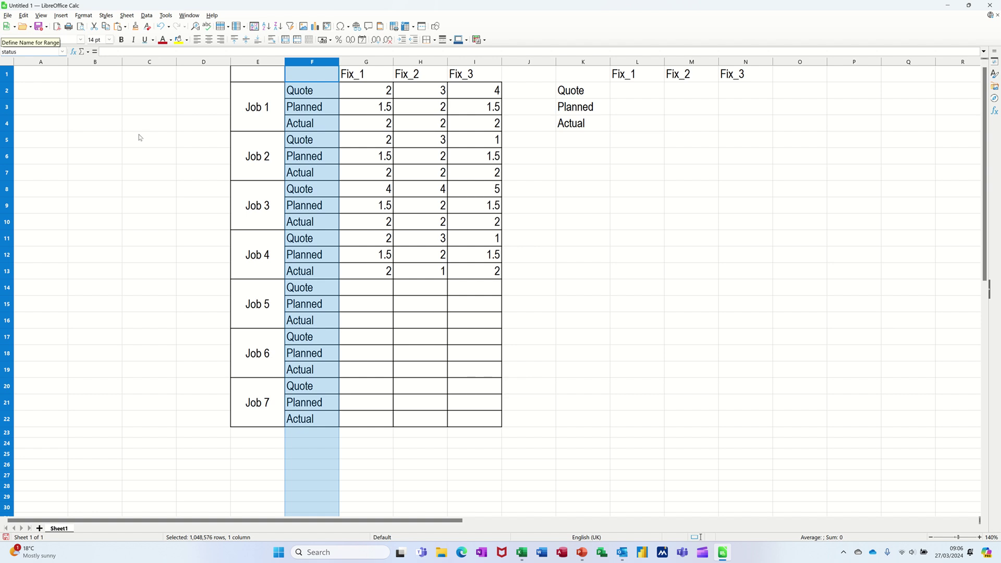
key(Return)
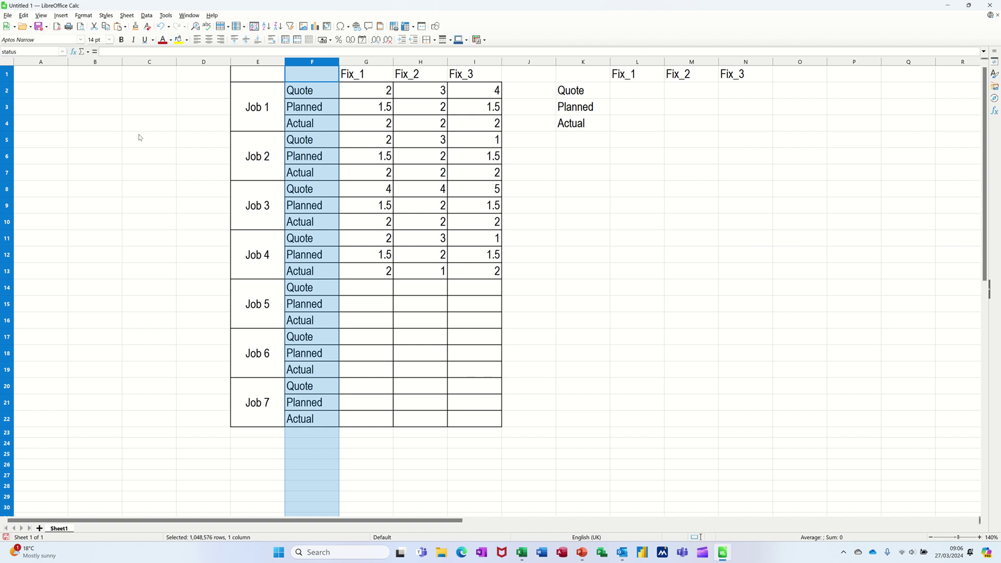
click(365, 62)
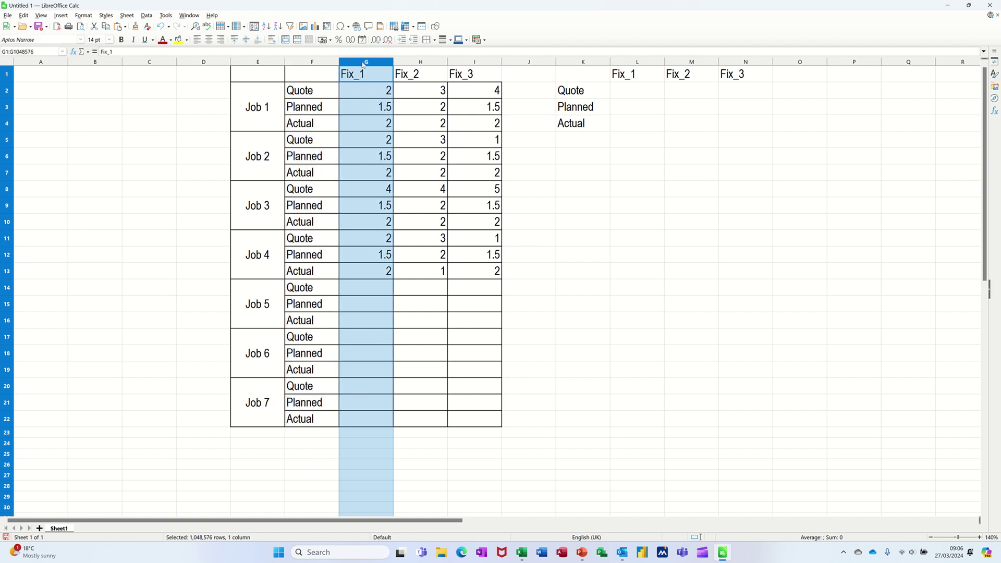
click(42, 51)
text(f)
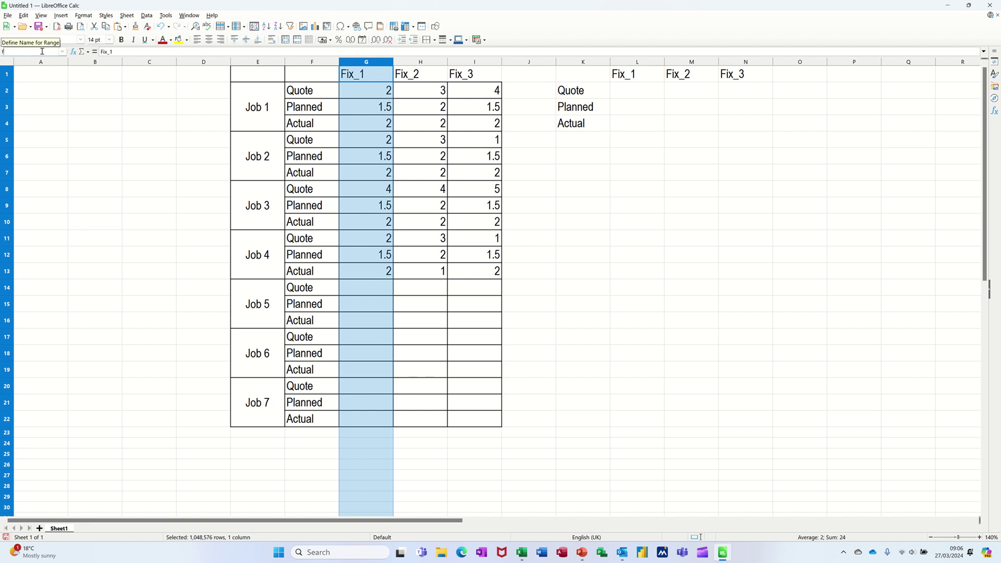
text(ix_1)
key(Return)
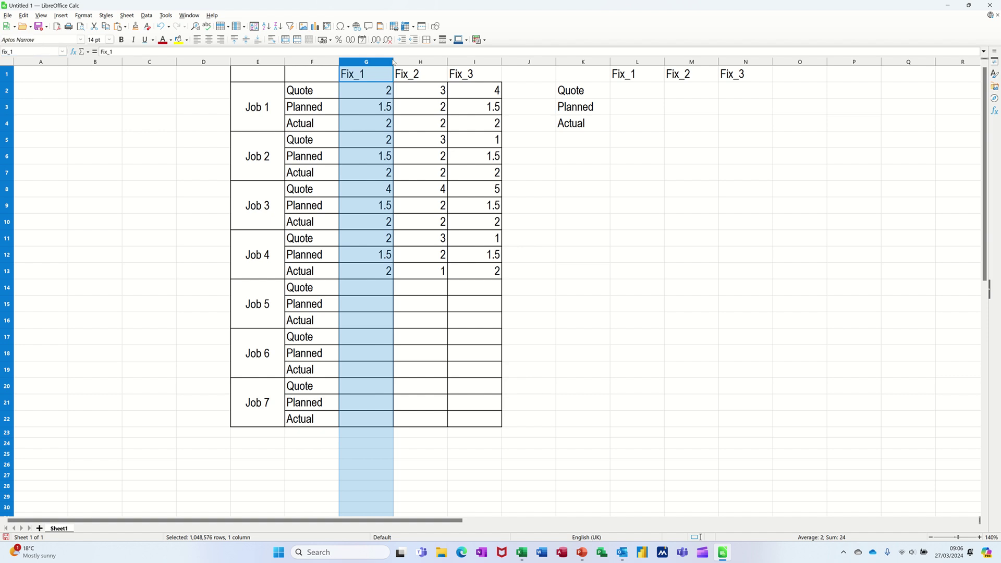
- Name column H fix_2 and column I fix_3
click(405, 61)
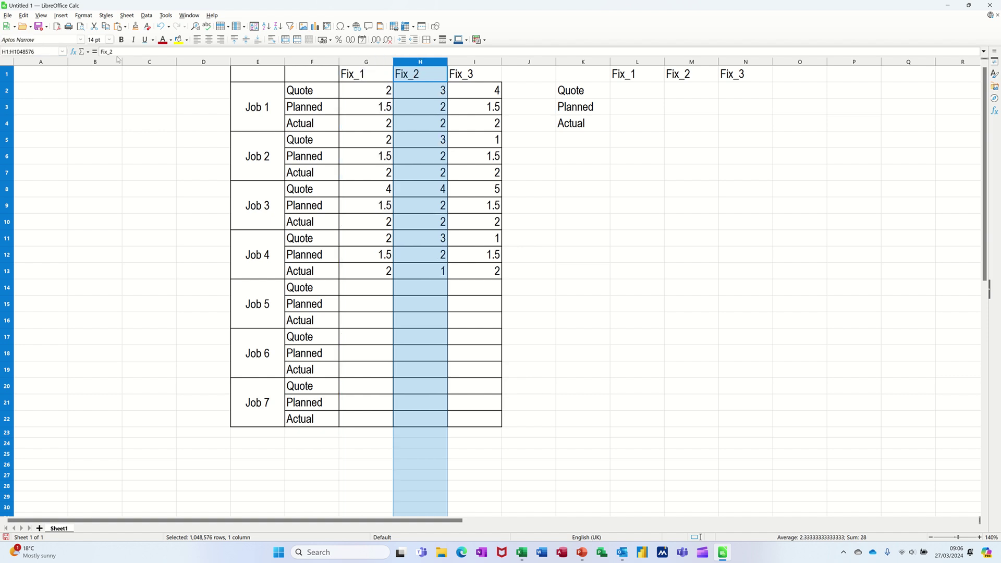
click(42, 52)
text(fix_2)
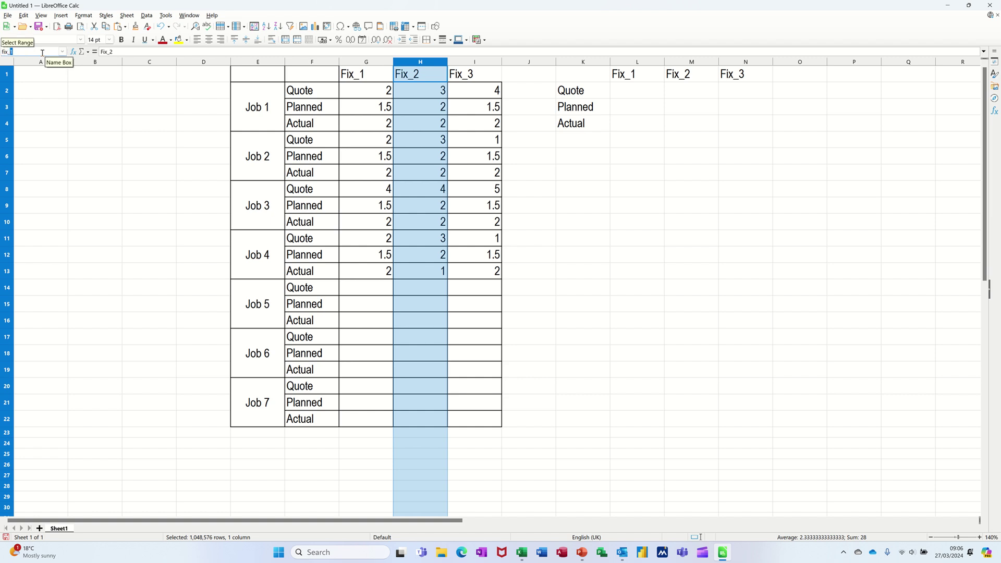
key(Return)
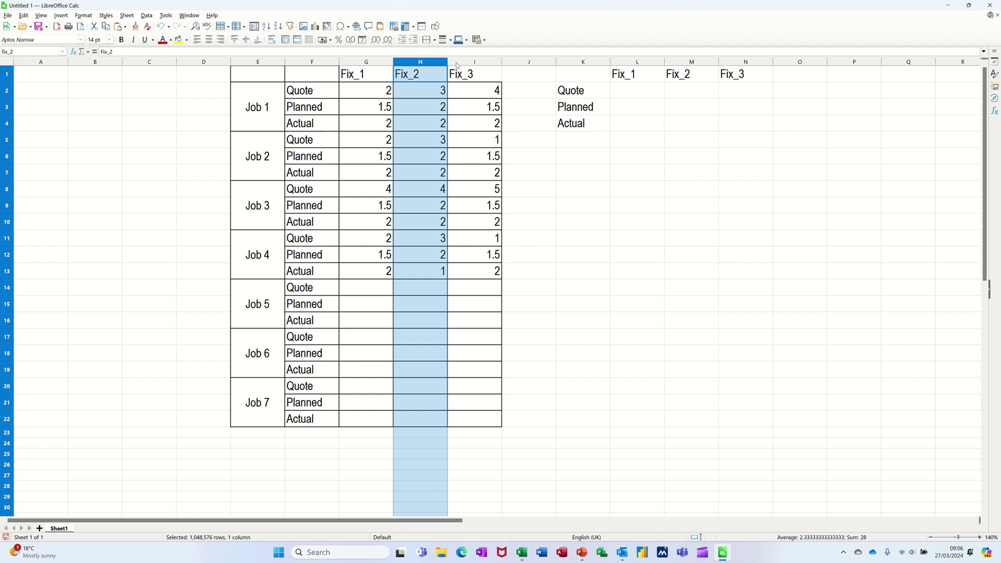
click(474, 62)
click(41, 52)
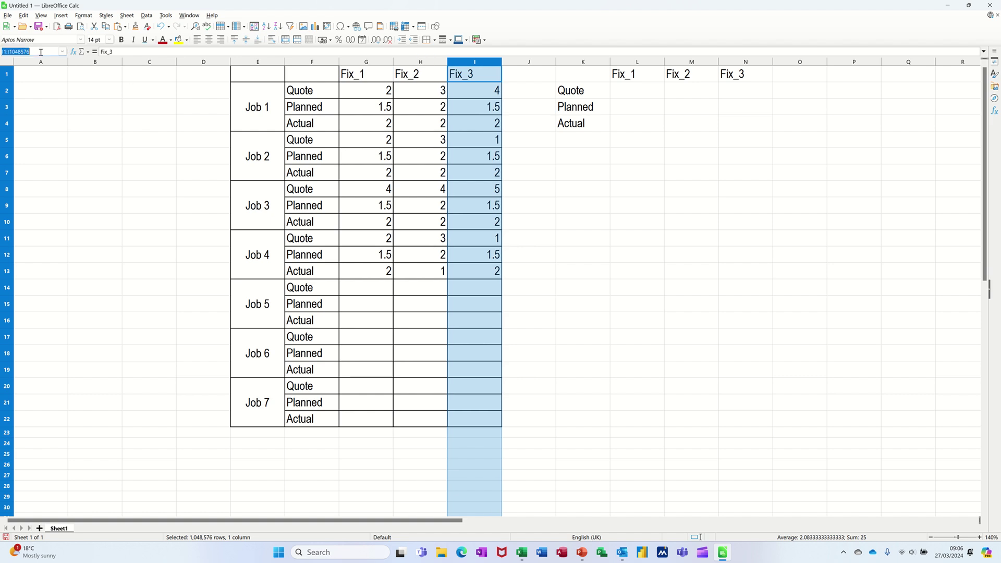
text(fix_3)
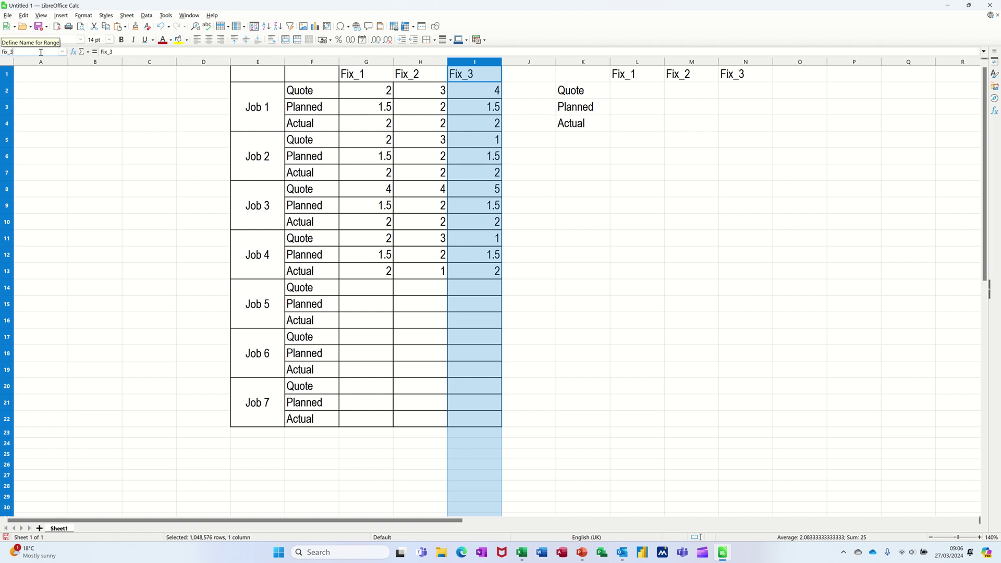
key(Return)
- Name the Quote/Planned/Actual labels in K2:K4 as the range list
click(63, 52)
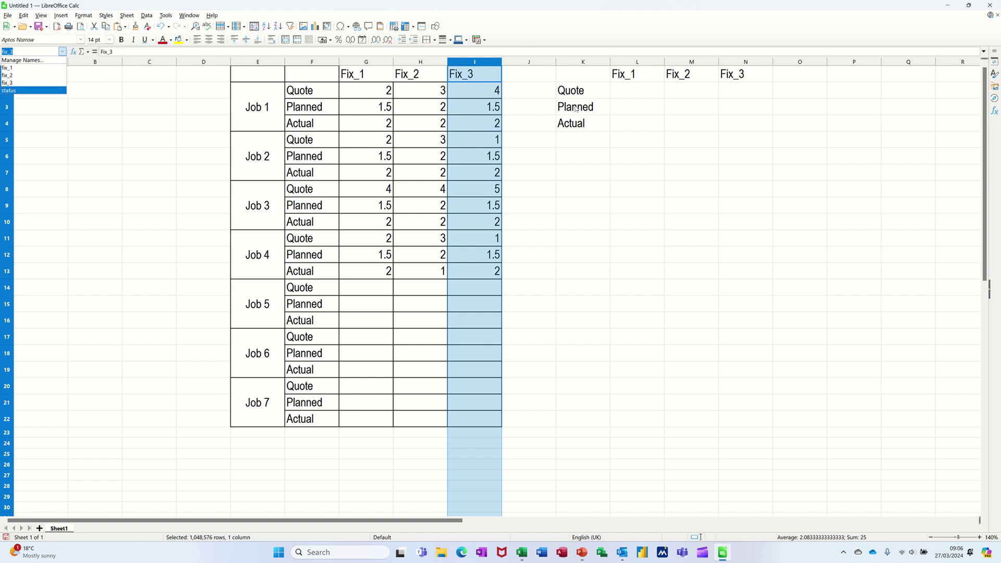
key(Escape)
drag(586, 92, 588, 120)
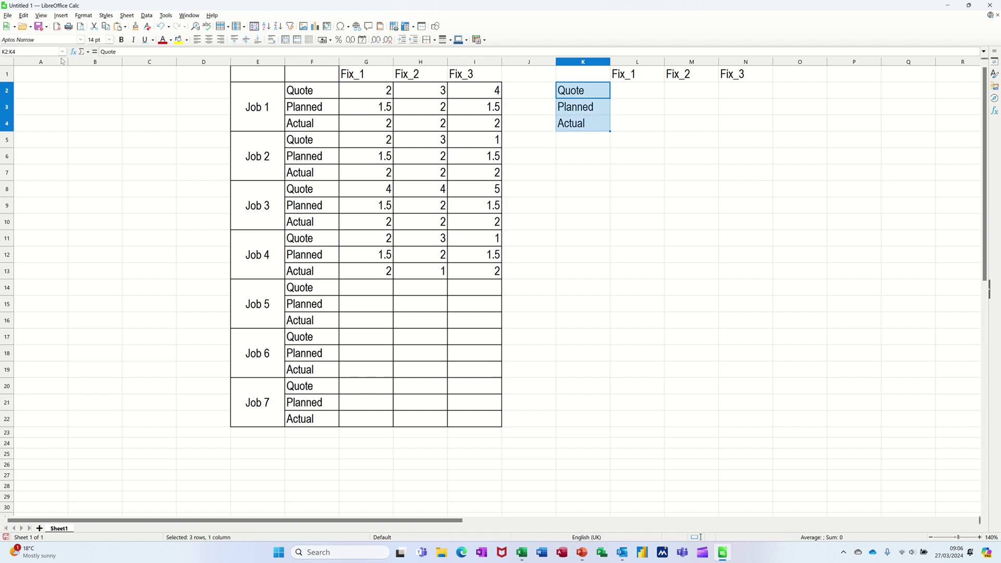
click(32, 51)
key(BackSpace)
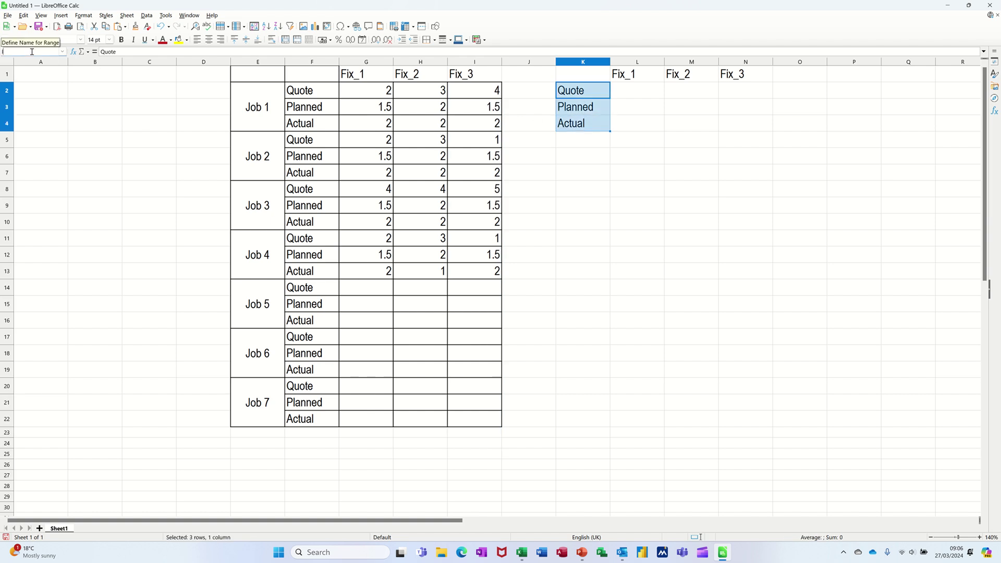
text(list)
key(Return)
- Type =sumif(status,list,fix_1) into L2 for the Fix_1 Quote total
click(639, 96)
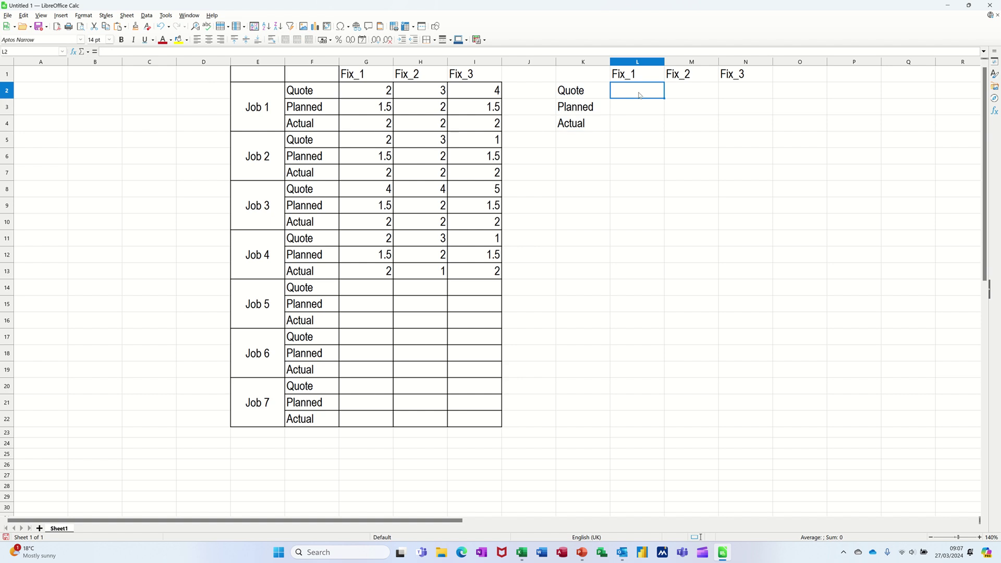
text(=sumif()
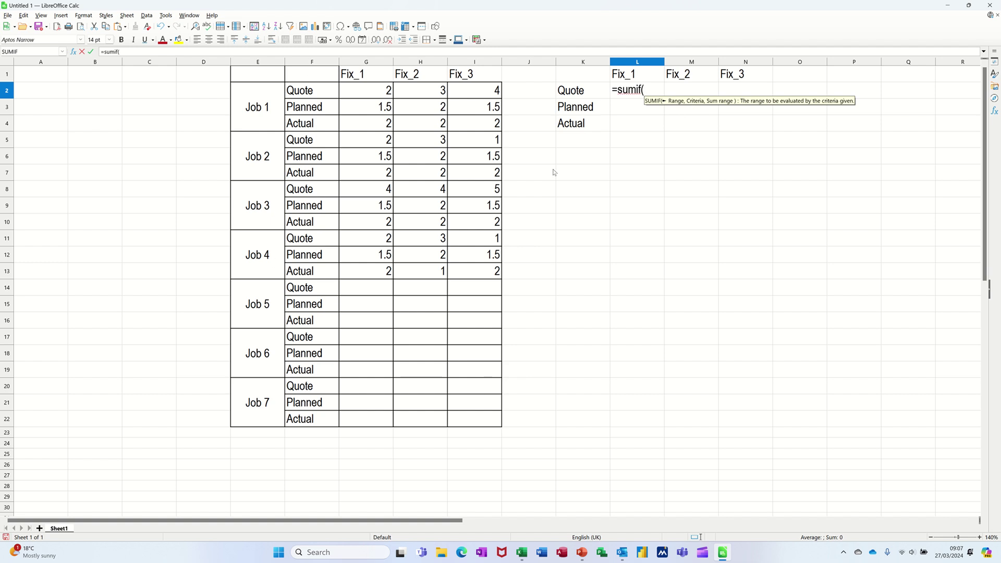
text(status,)
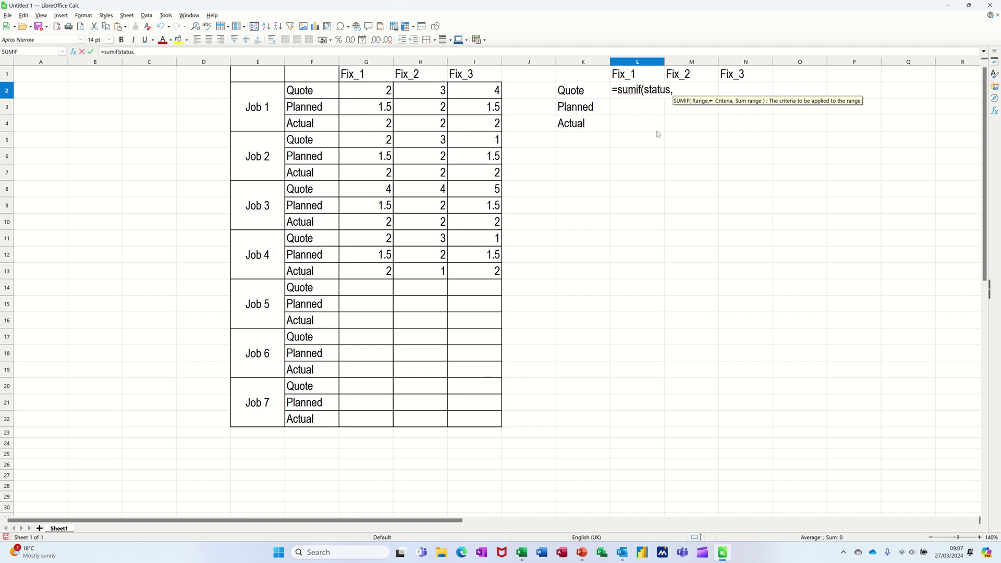
text(list)
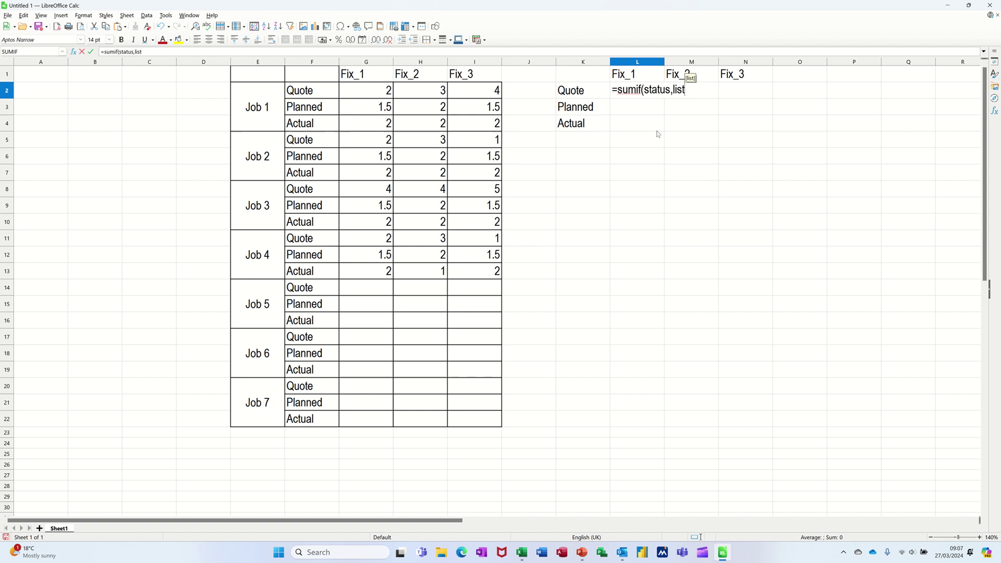
text(,)
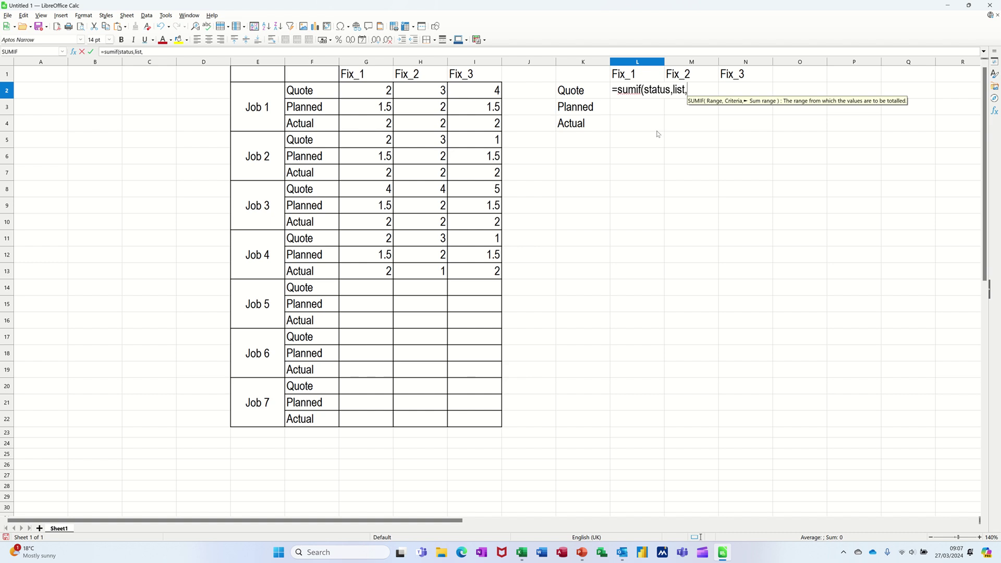
text(fix_)
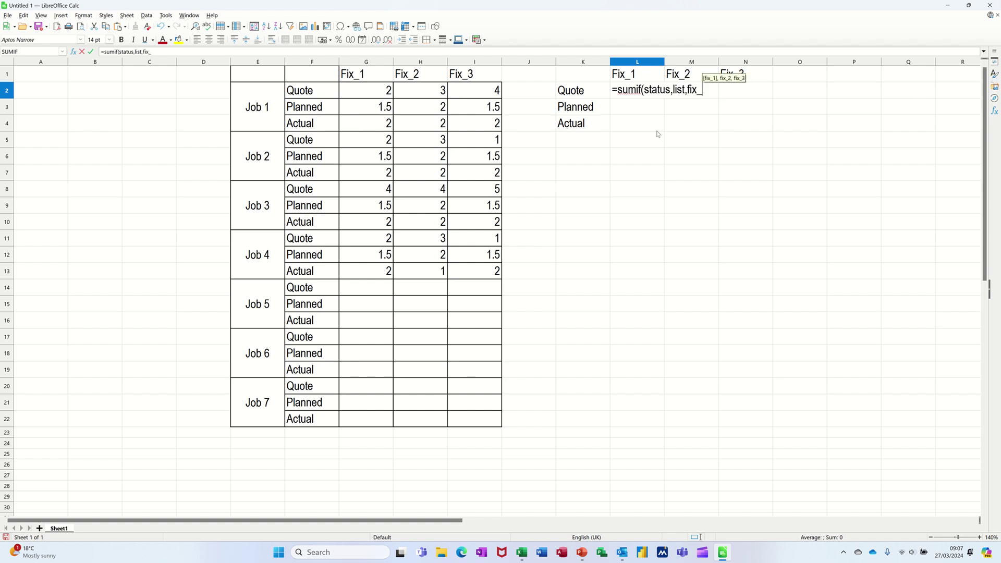
text(1))
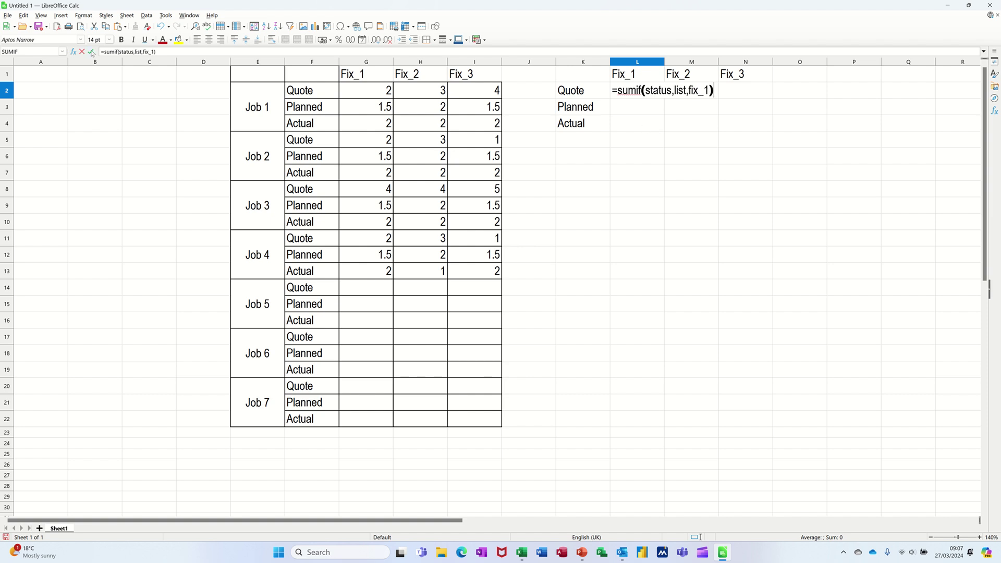
- Accept the L2 formula and cross-check its total of 10 against G2, G5, G8 and G11
click(90, 51)
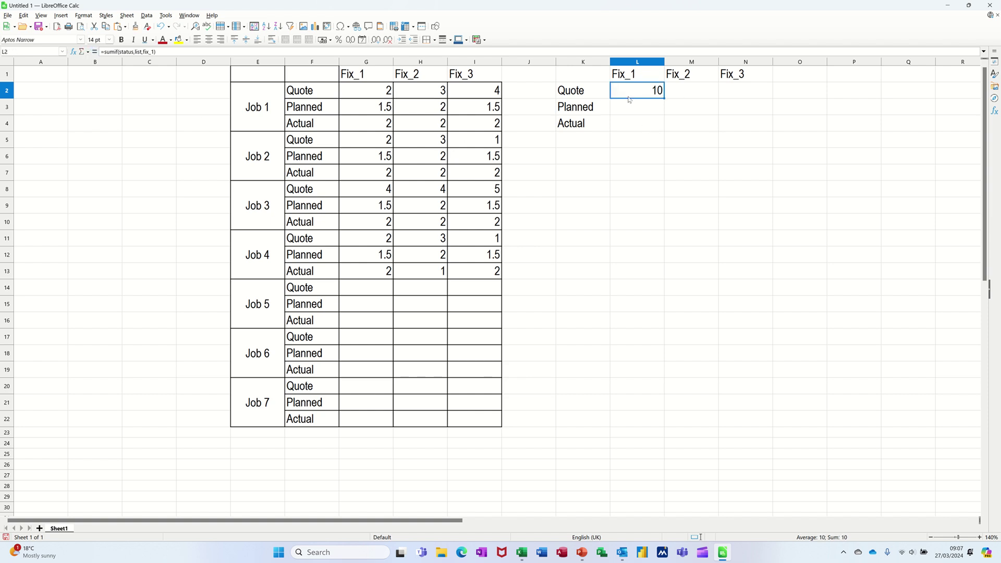
click(364, 94)
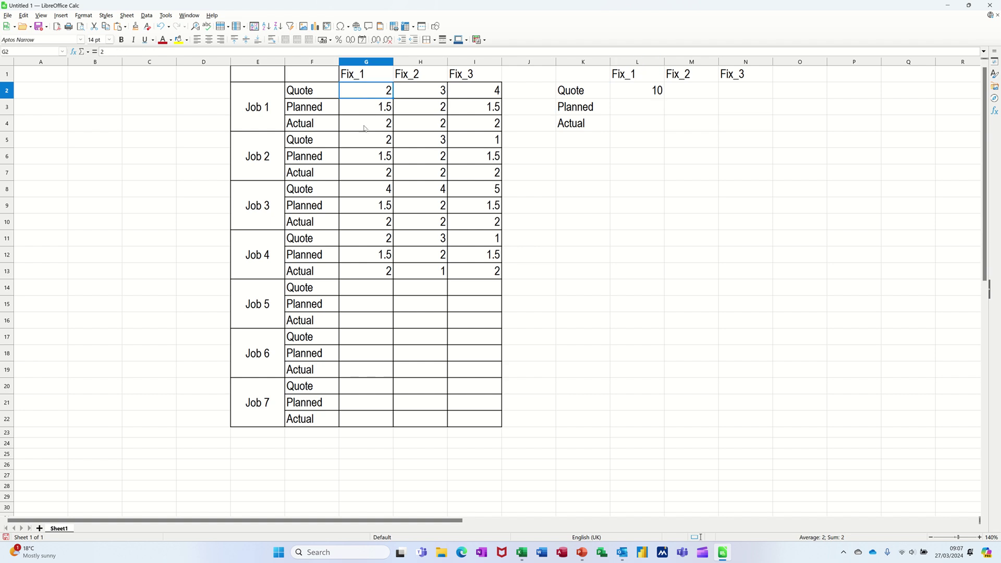
ctrl+click(371, 145)
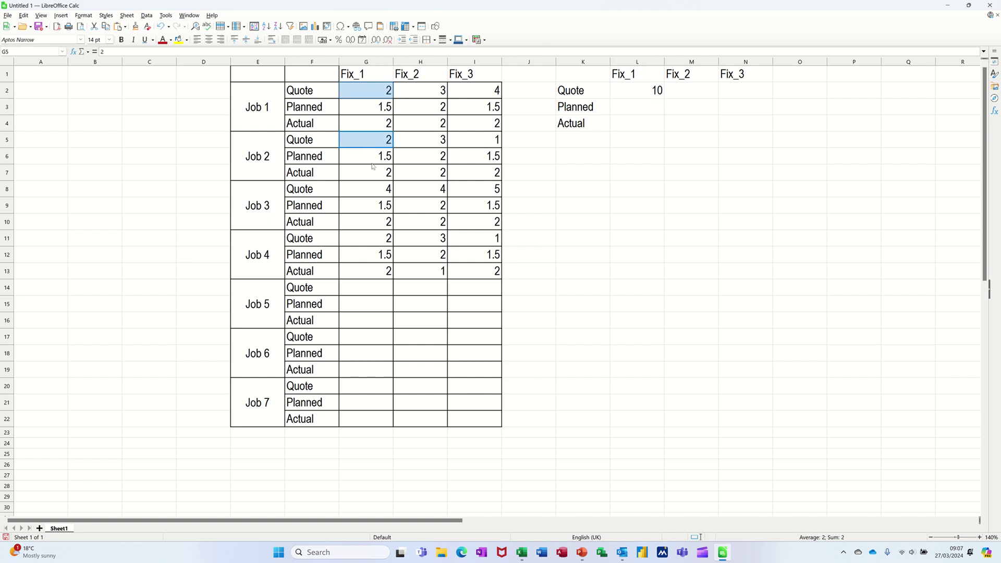
ctrl+click(362, 192)
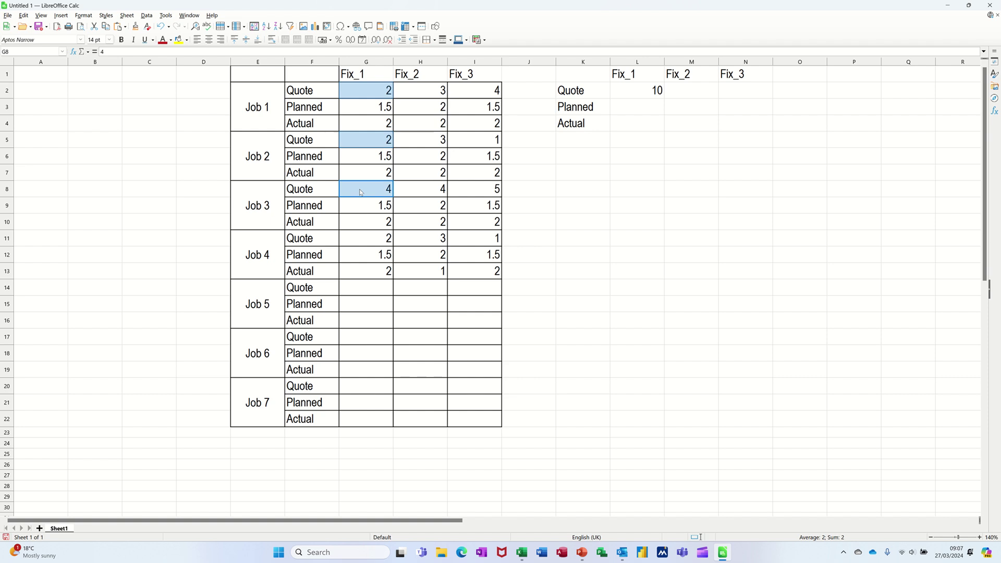
ctrl+click(365, 243)
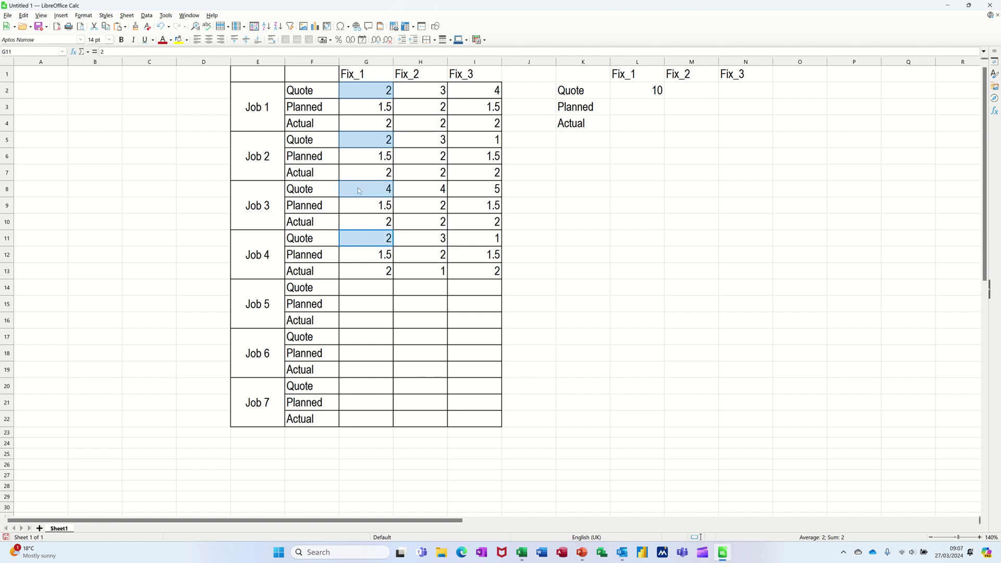
click(370, 89)
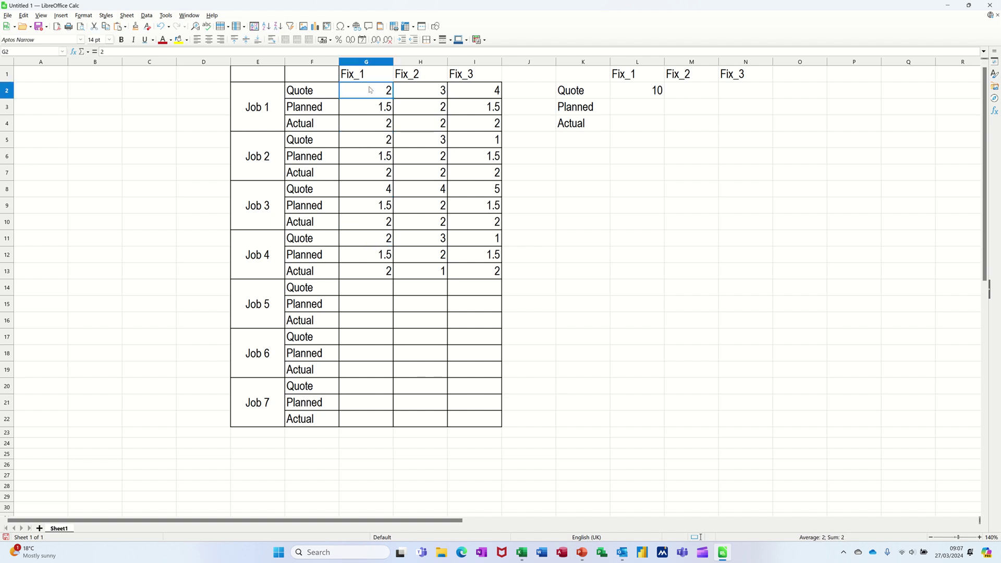
- Change Job 1's Fix_1 Quote to 4 and fill the L2 formula down to L4
text(4)
click(375, 124)
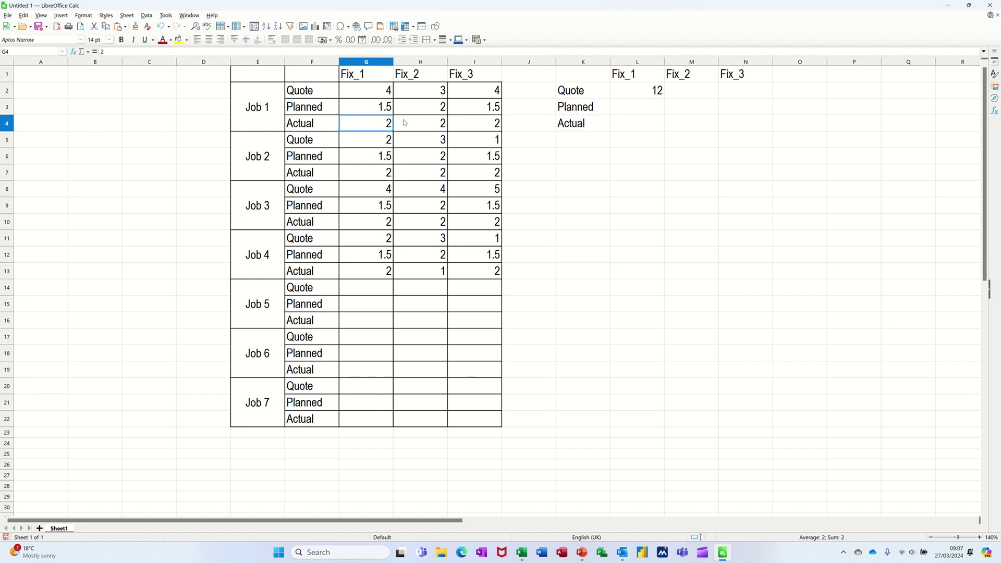
click(628, 95)
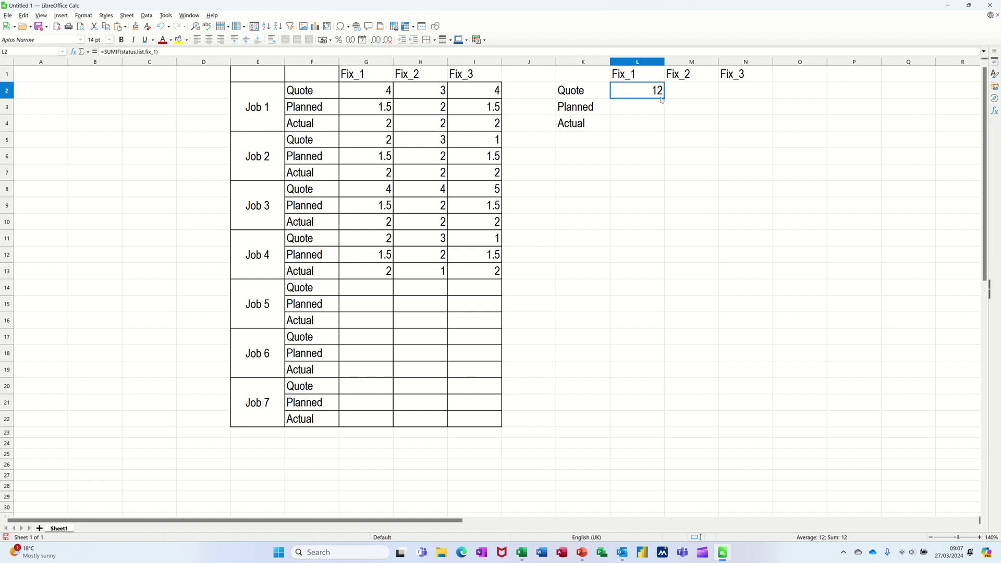
drag(664, 98, 664, 127)
- Verify the Fix_1 Planned total of 6 against G3, G6, G9 and G12
click(643, 117)
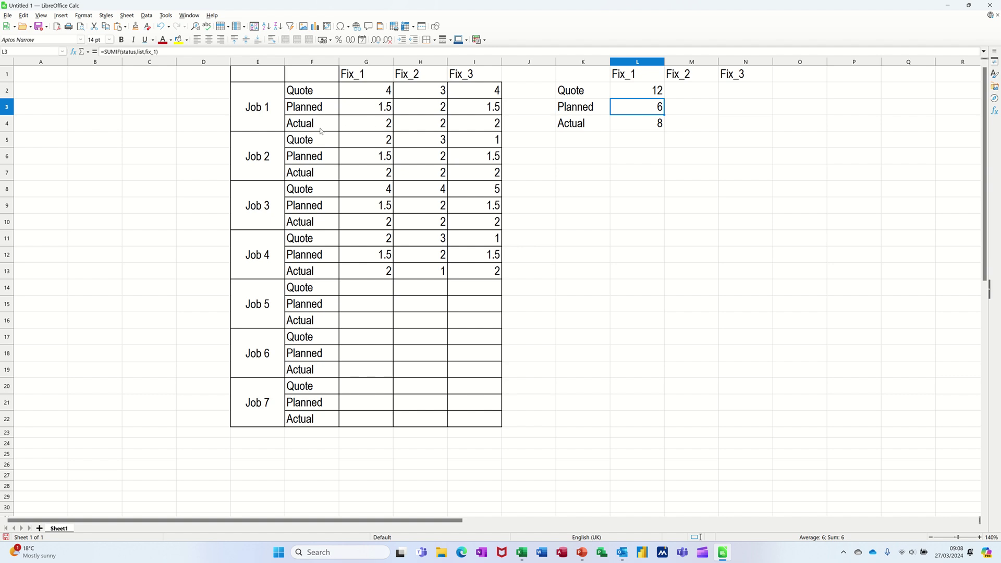
click(359, 106)
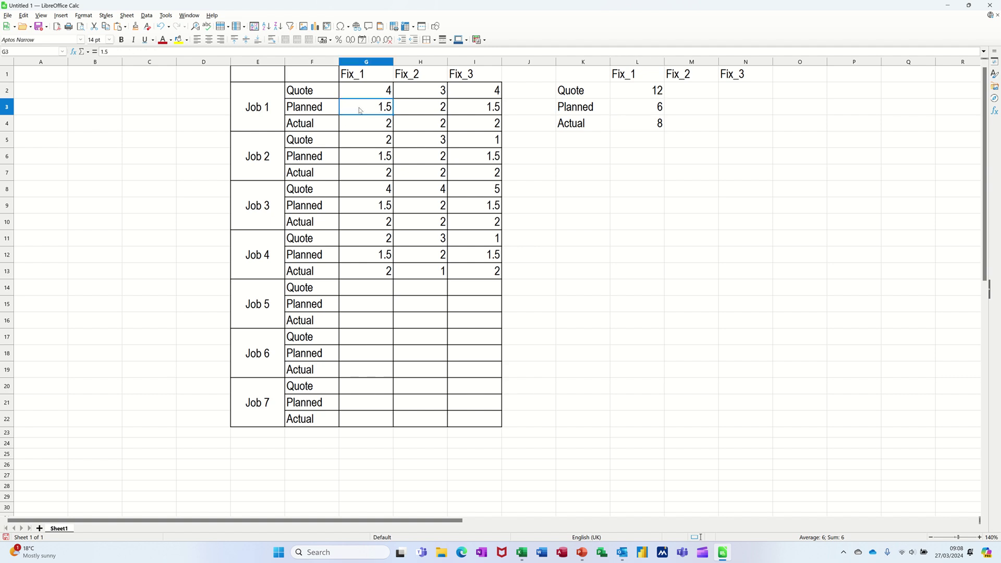
ctrl+click(359, 156)
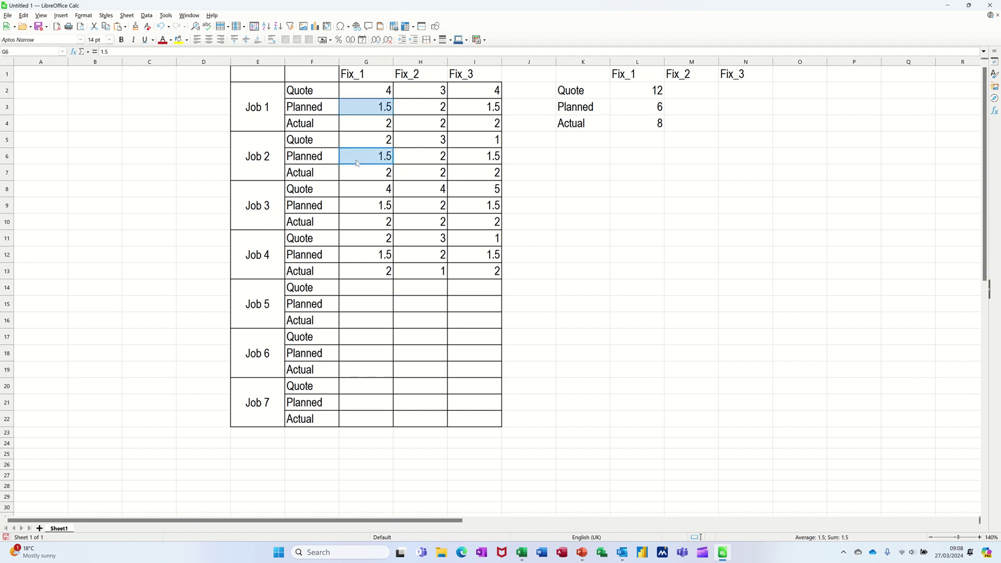
ctrl+click(355, 205)
ctrl+click(359, 255)
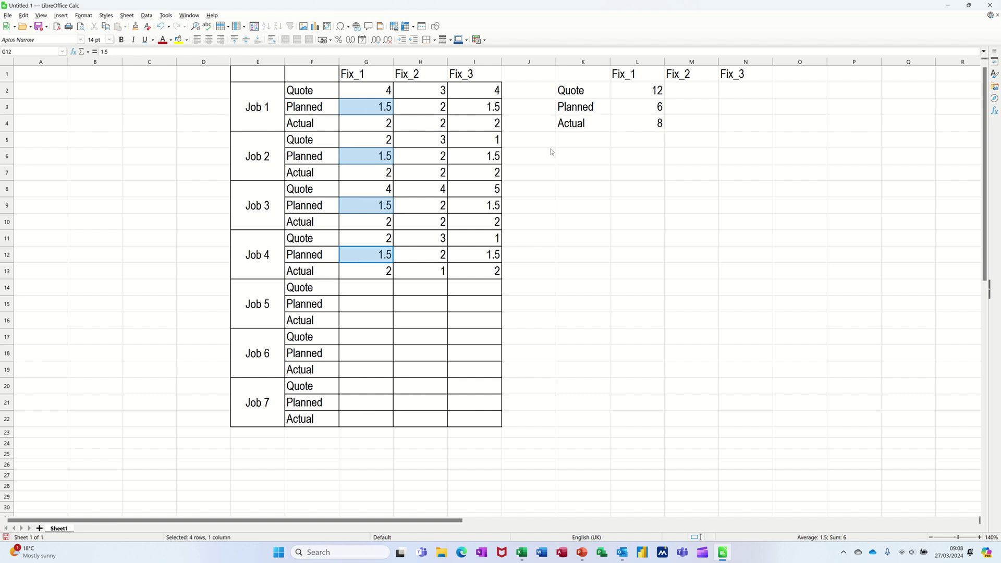
click(696, 93)
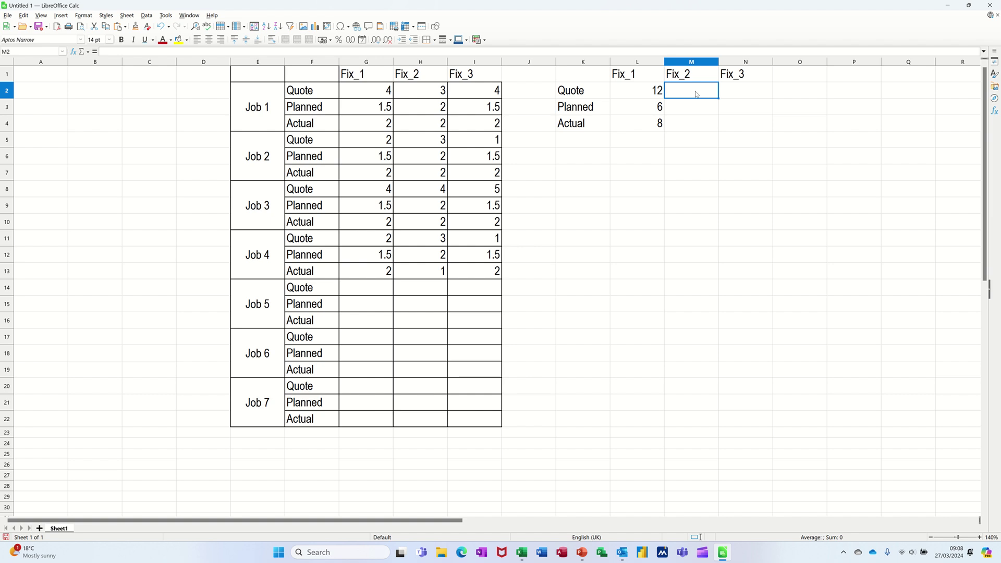
- Enter =sumif(status,list,fix_2) in M2, giving a Fix_2 Quote total of 13
text(=s)
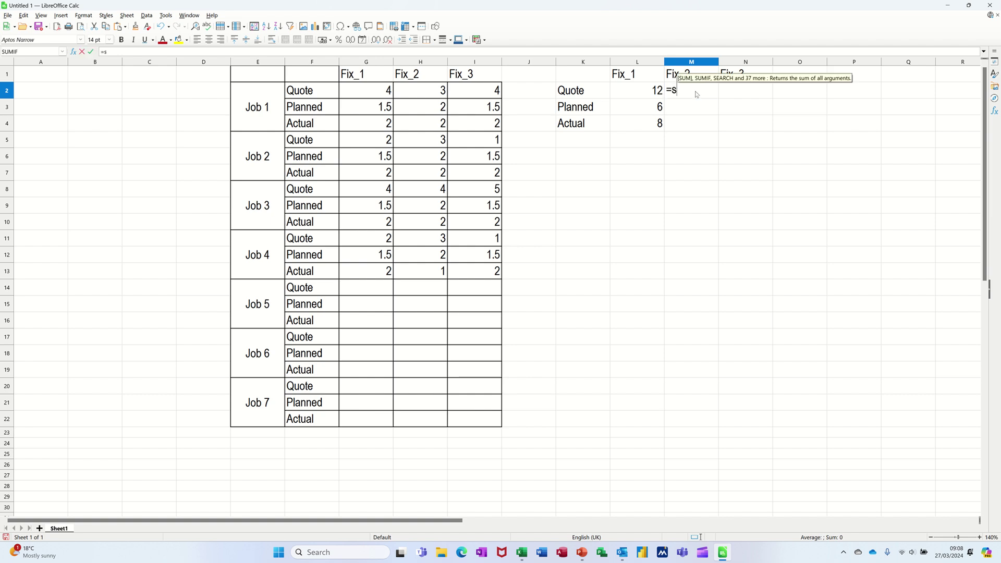
text(umif()
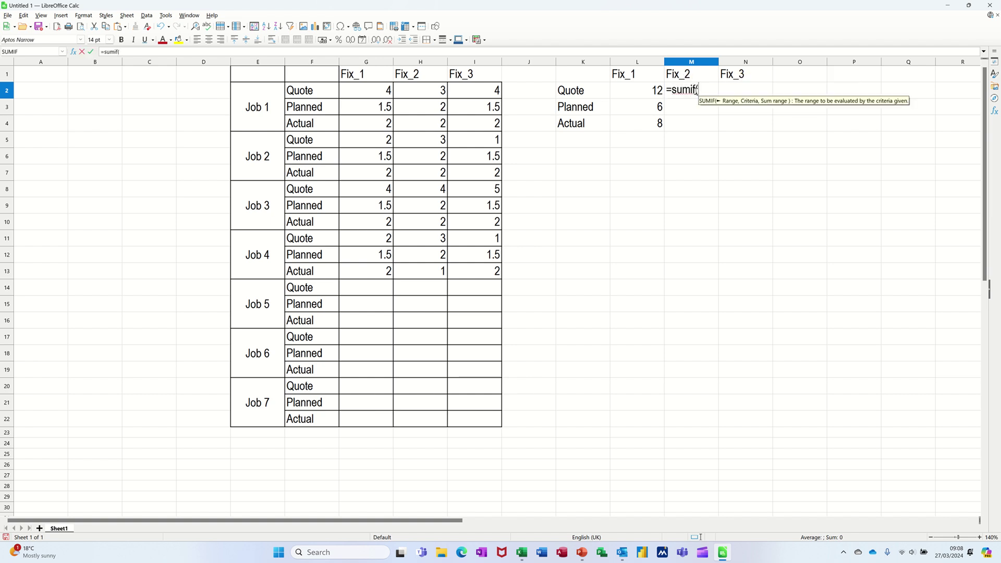
text(stat)
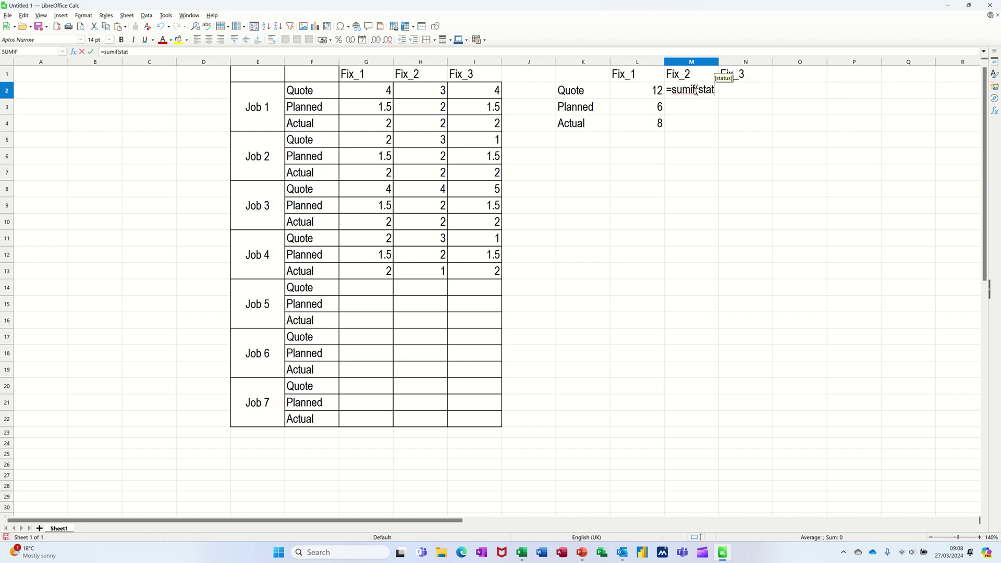
text(us,l)
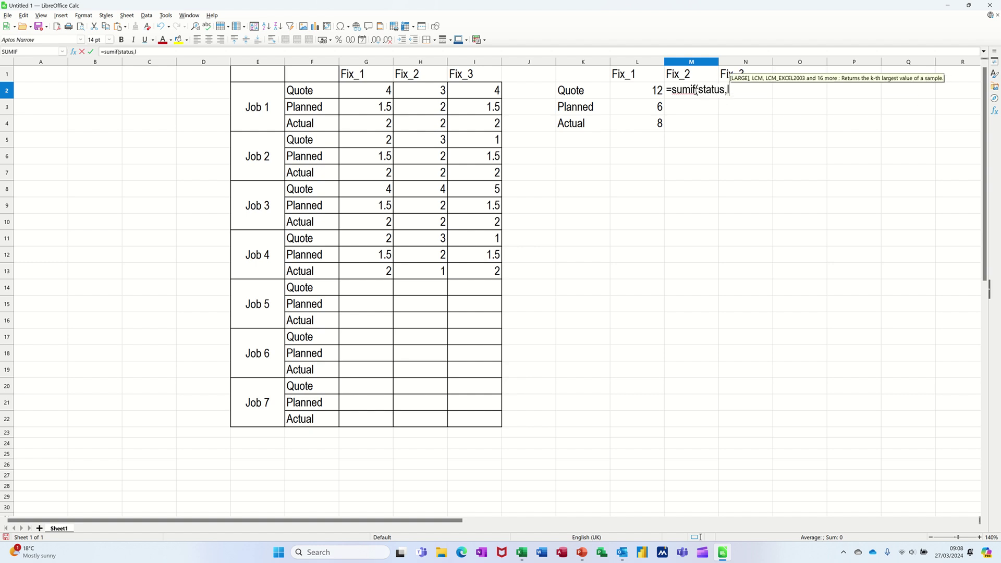
text(ist)
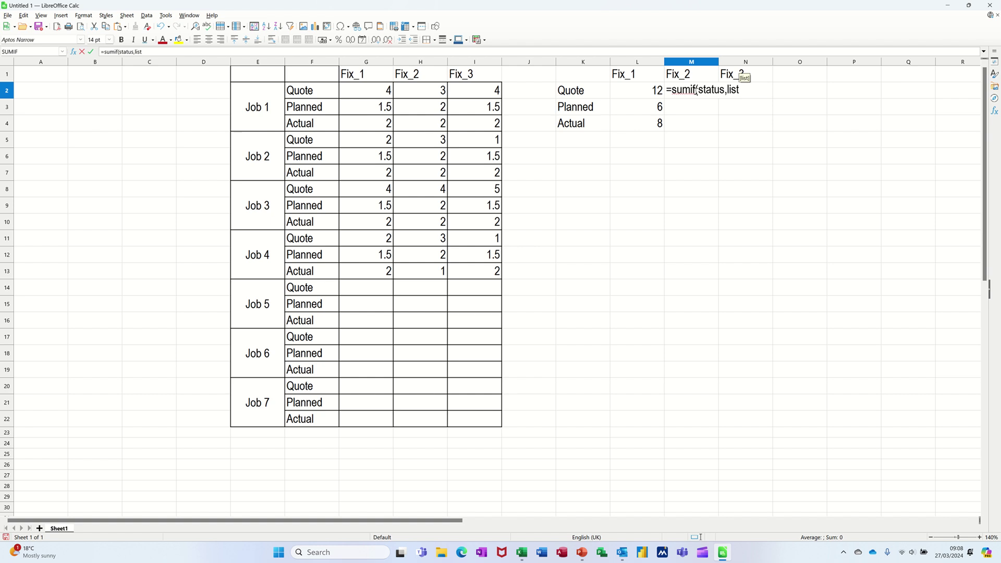
text(,f)
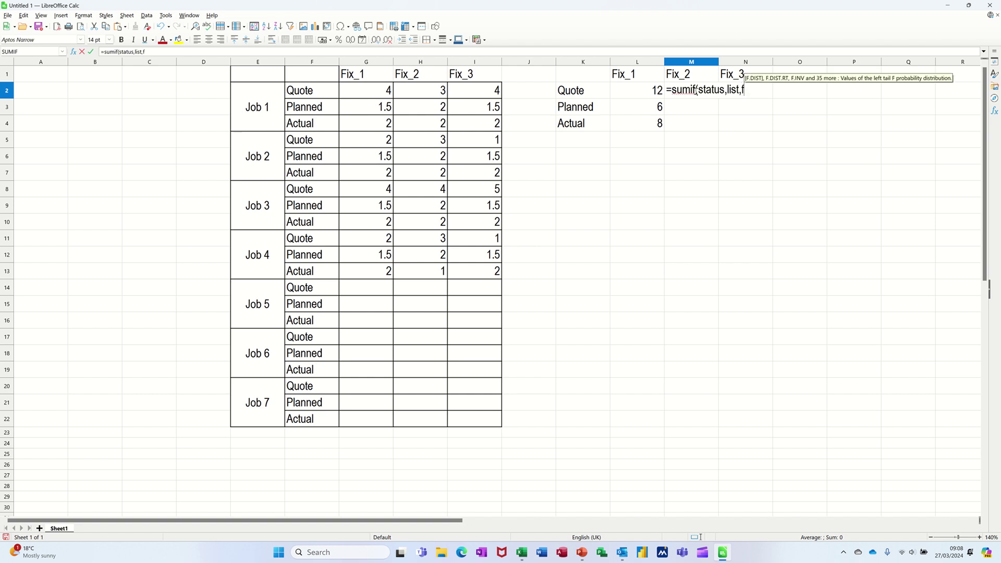
text(ix_)
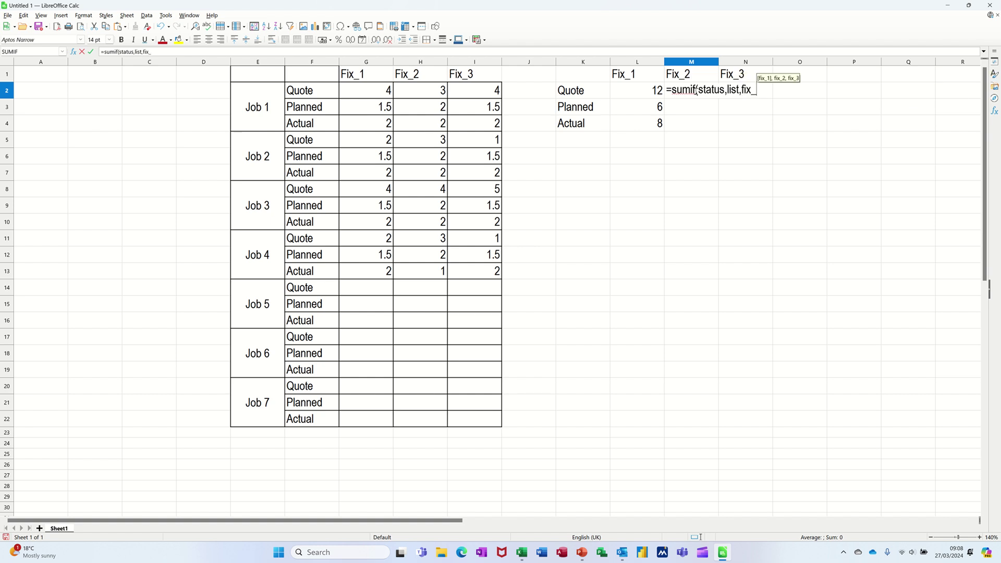
text(2))
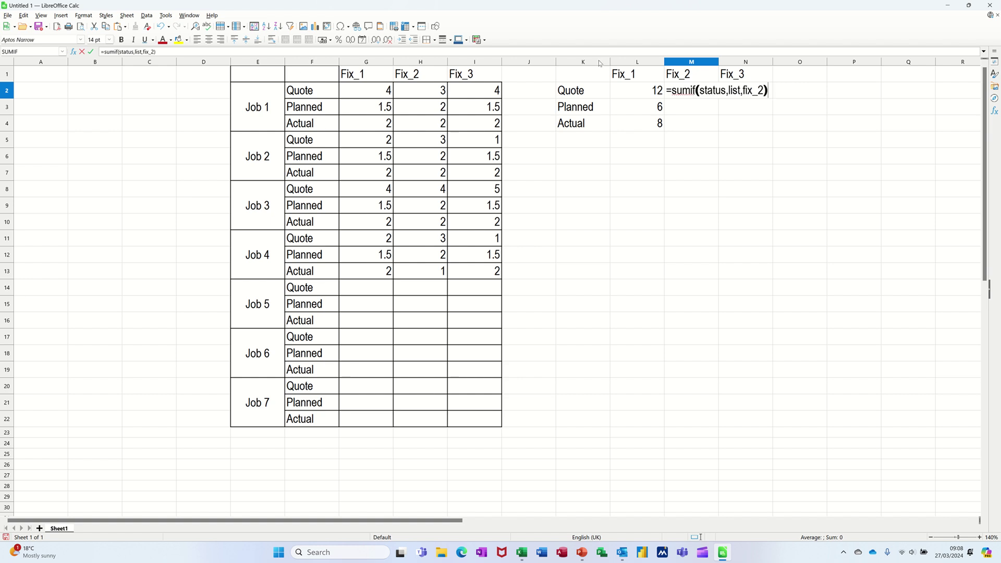
click(92, 52)
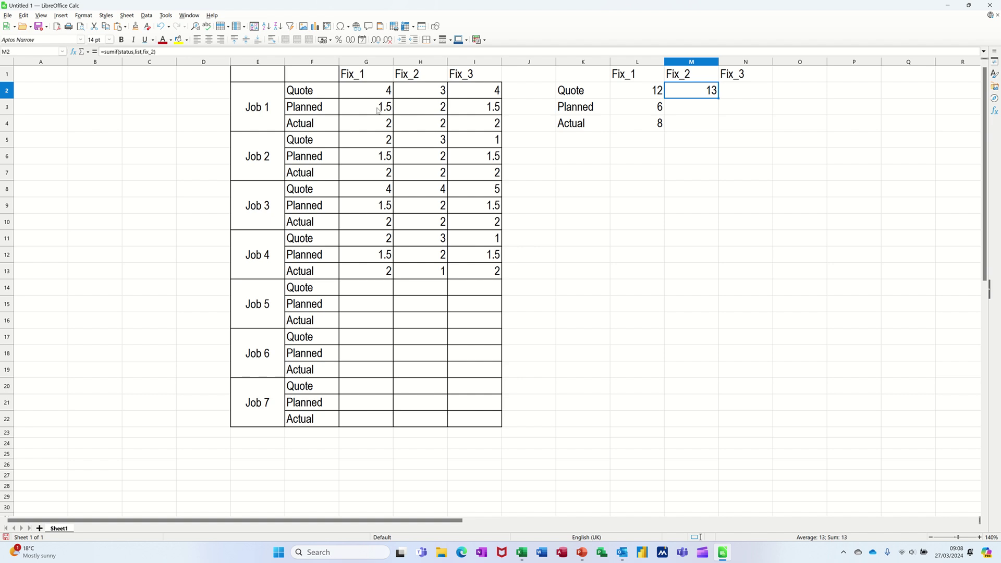
- Enter =sumif(status,list,fix_3) in N2 (11) and extend the Fix_2 and Fix_3 totals to row 4
click(735, 90)
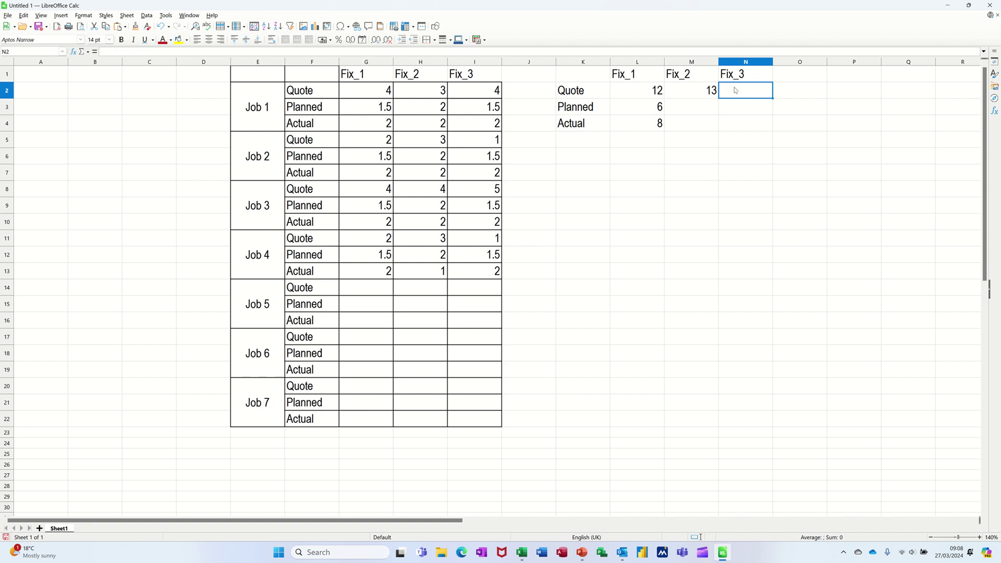
text(=sum)
text(if)
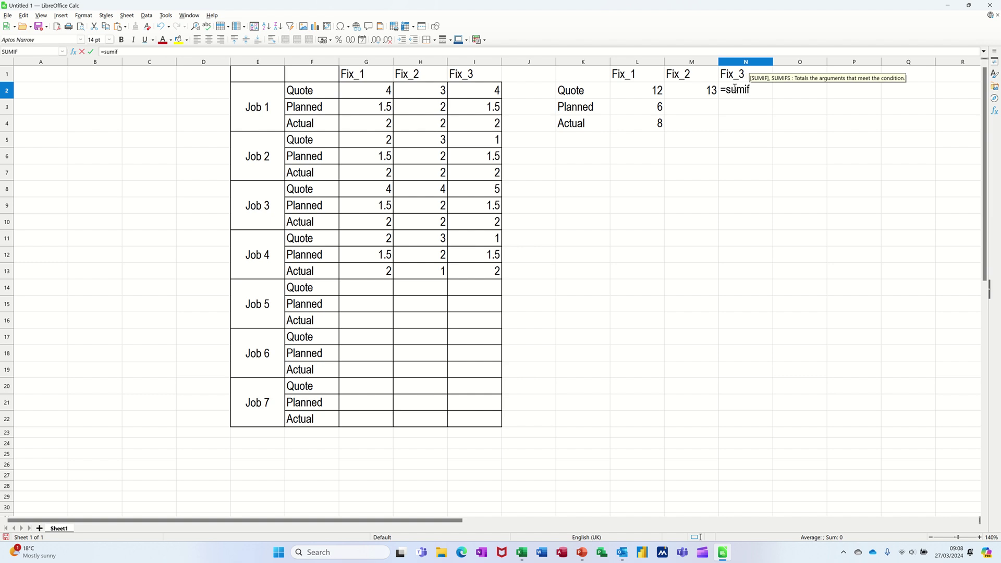
text((st)
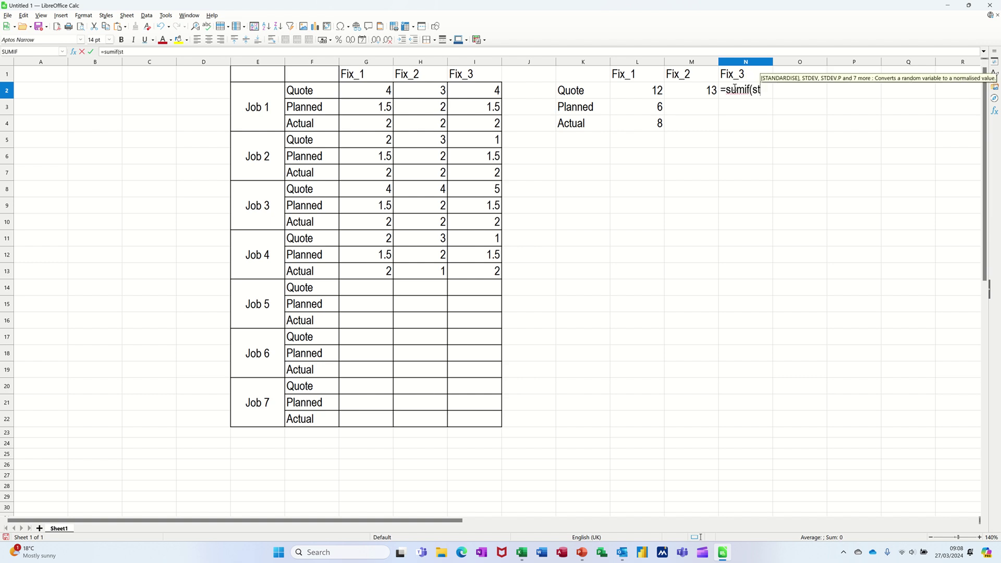
text(atus,)
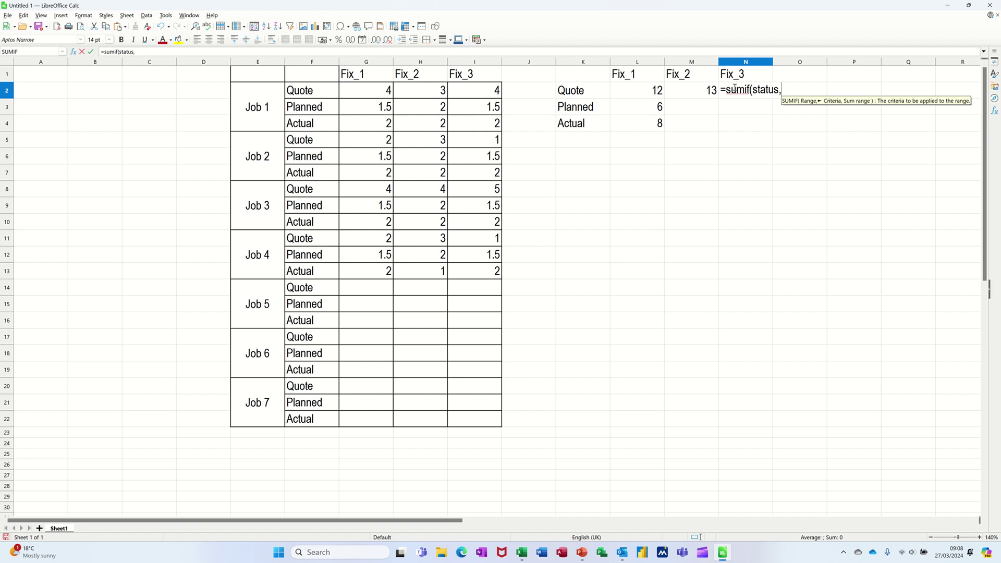
text(list)
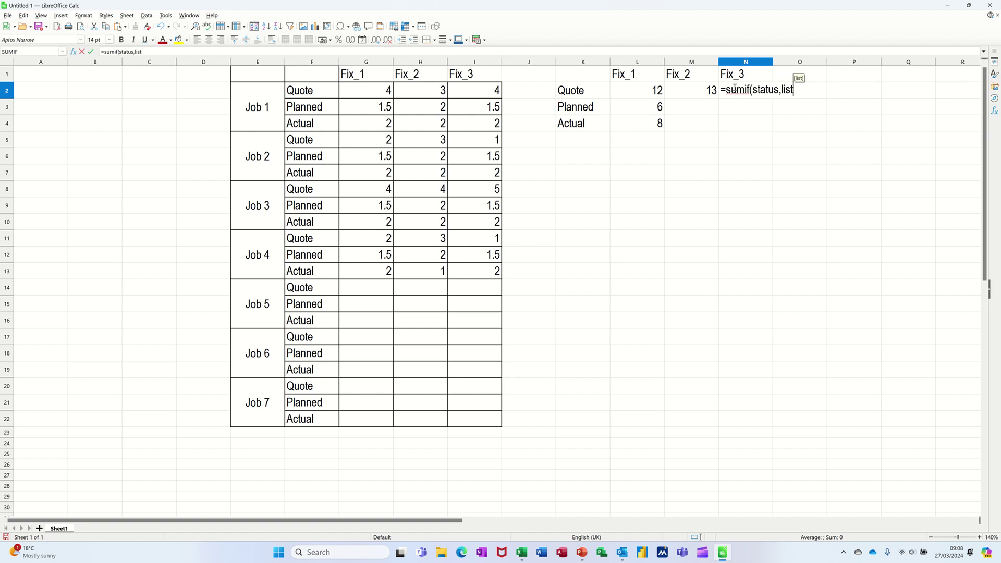
text(,fi)
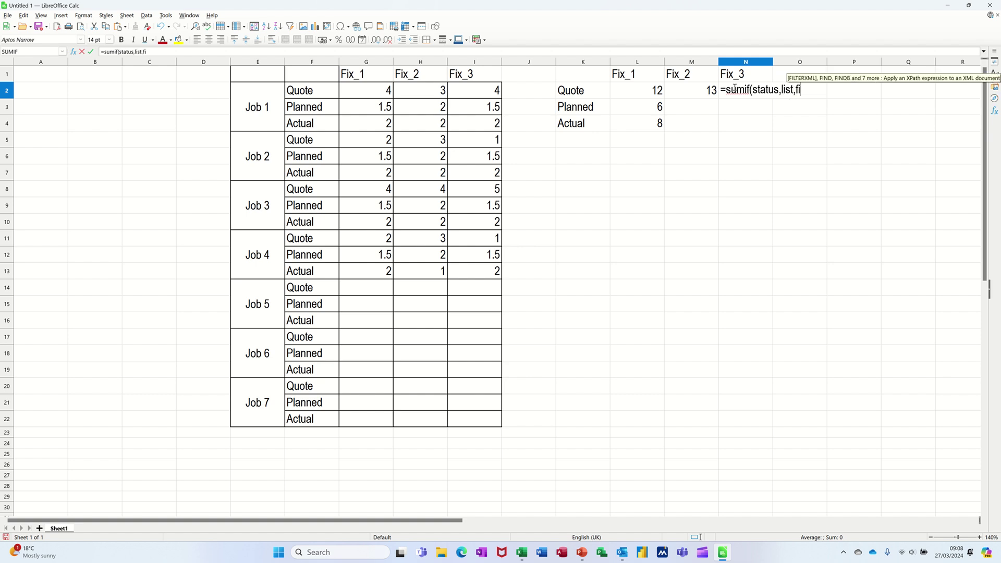
text(x_)
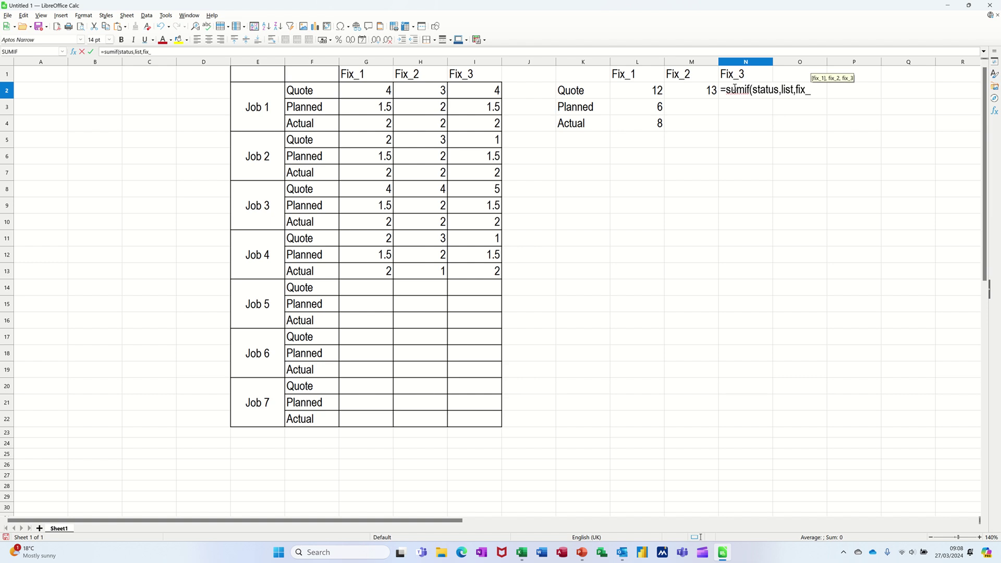
text(3))
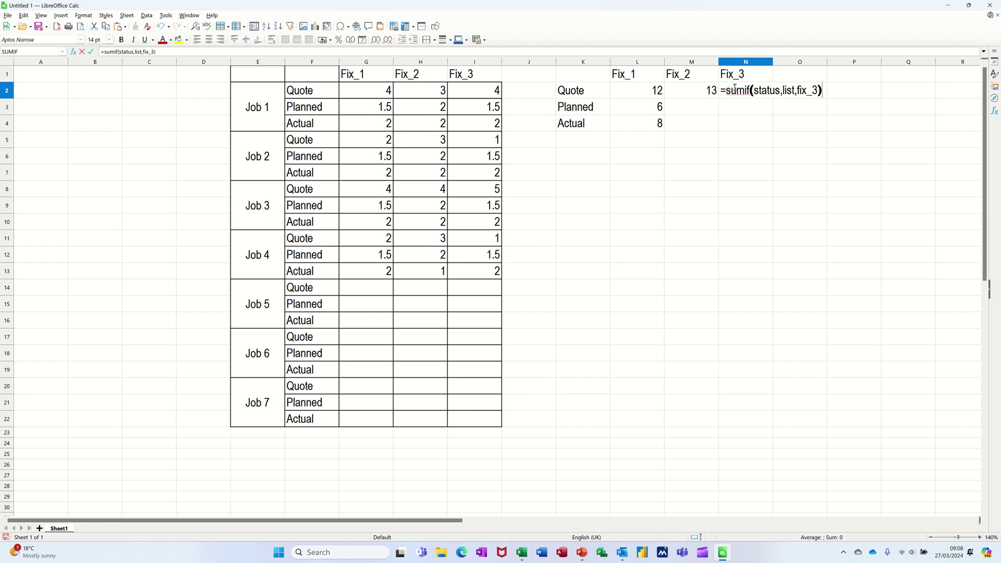
click(91, 51)
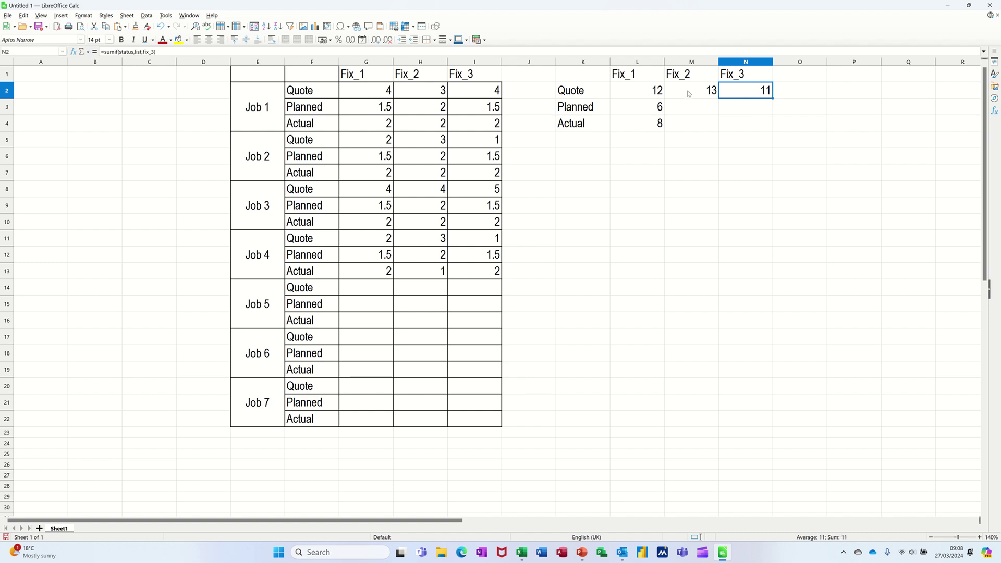
drag(690, 93, 773, 129)
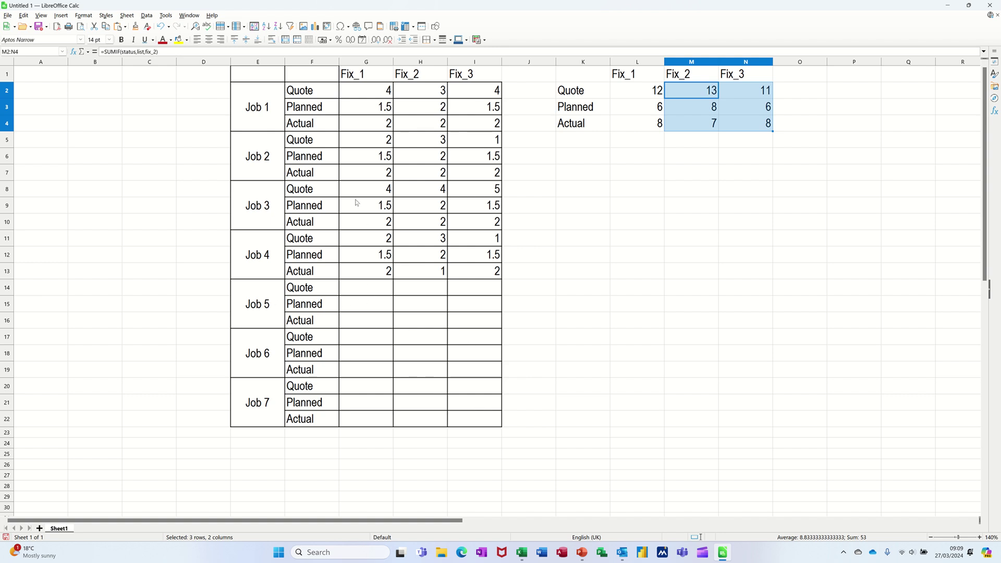
- Enter 2 in Job 5's Fix_1, Fix_2 and Fix_3 Quote cells, clearing the stray 2 in J14
click(358, 289)
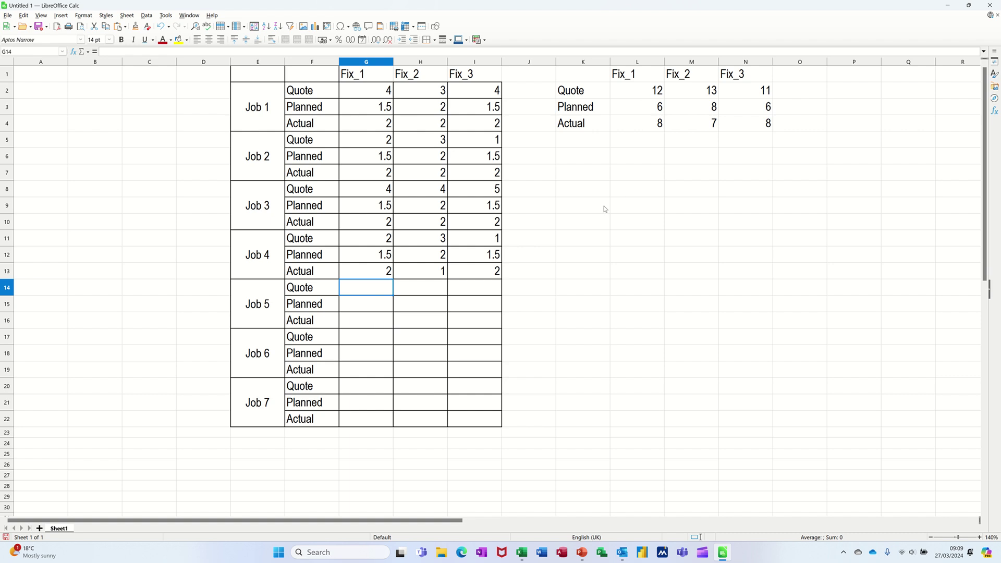
text(2)
key(Tab)
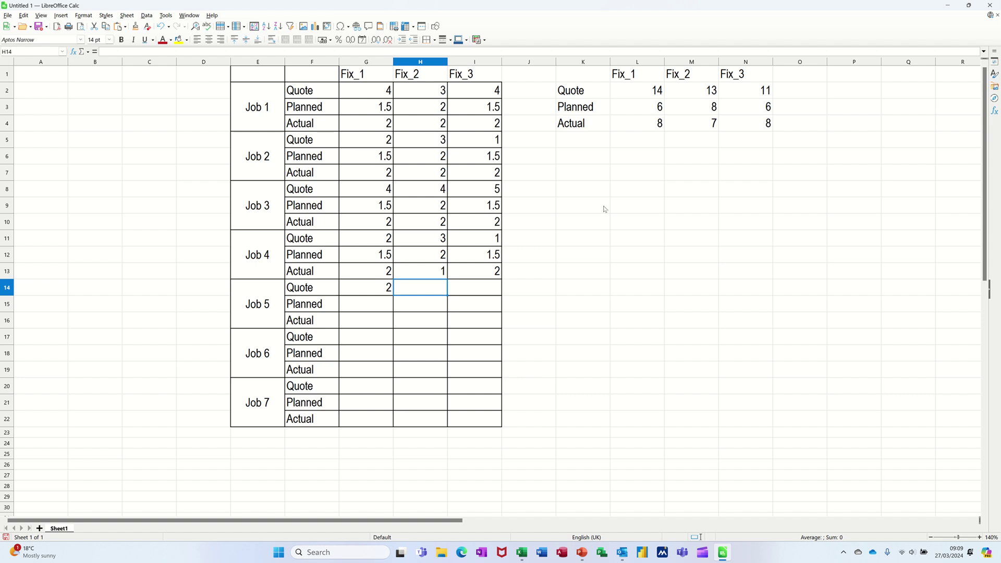
text(2)
key(Tab)
key(Tab)
text(2)
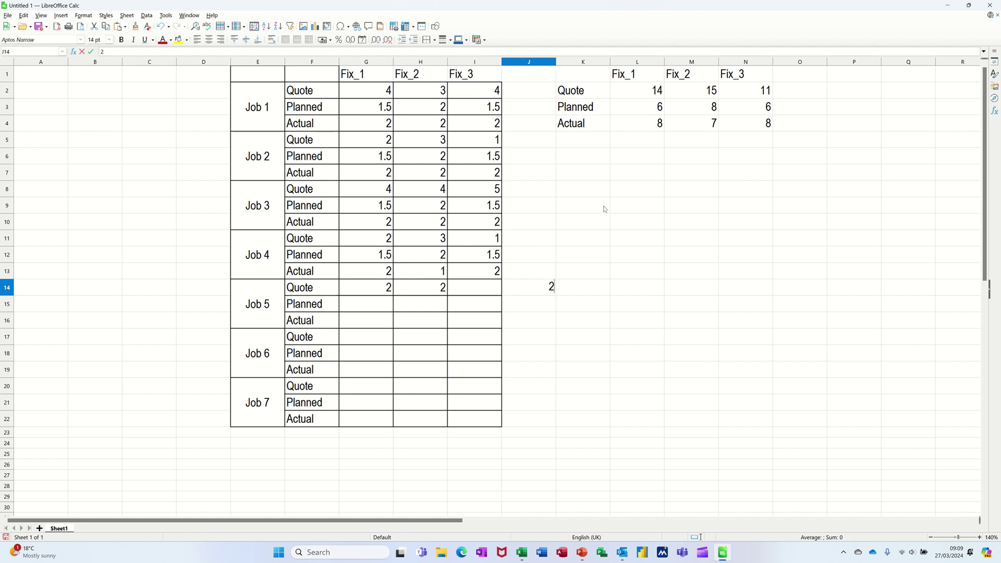
key(Tab)
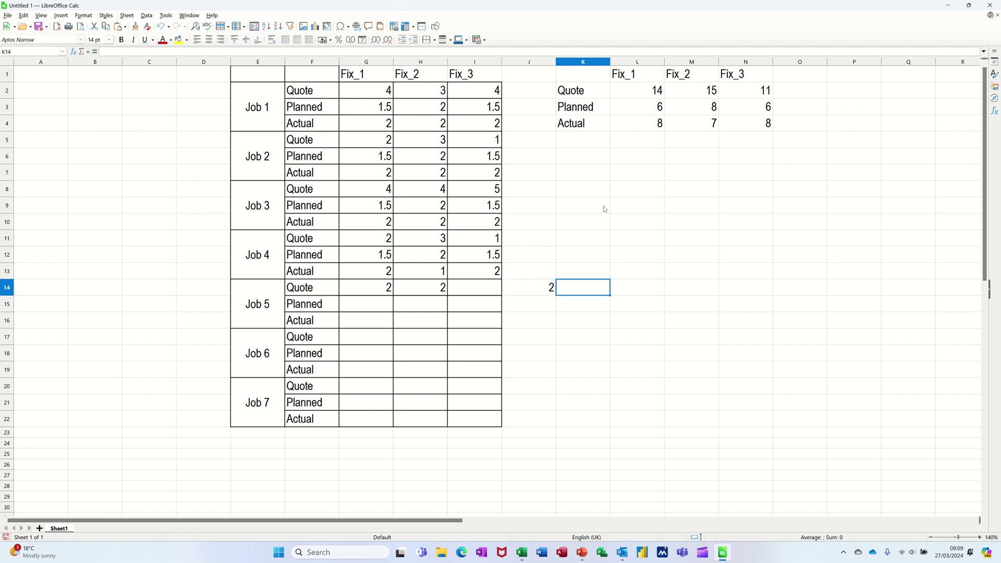
click(538, 287)
key(Delete)
click(495, 292)
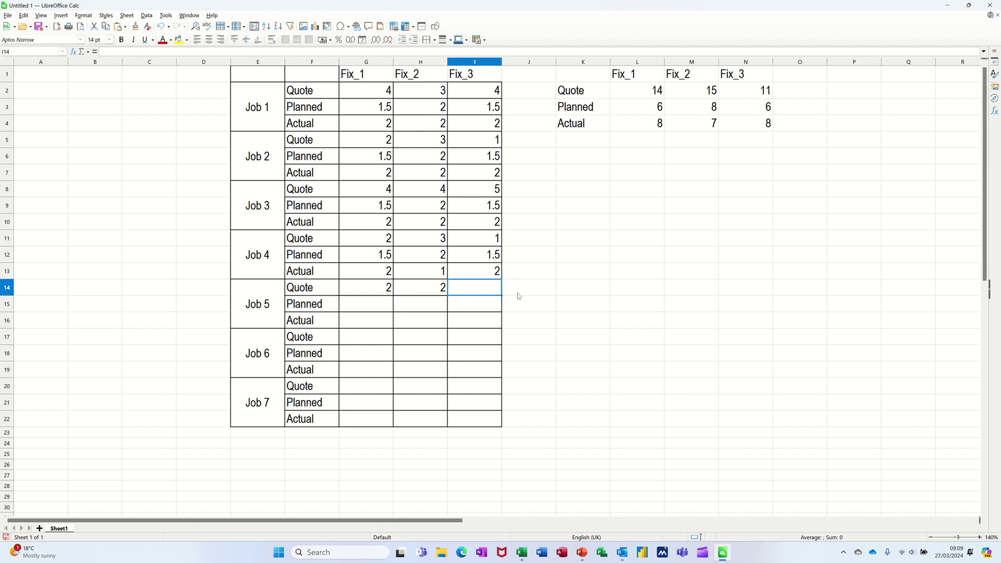
text(2)
key(Tab)
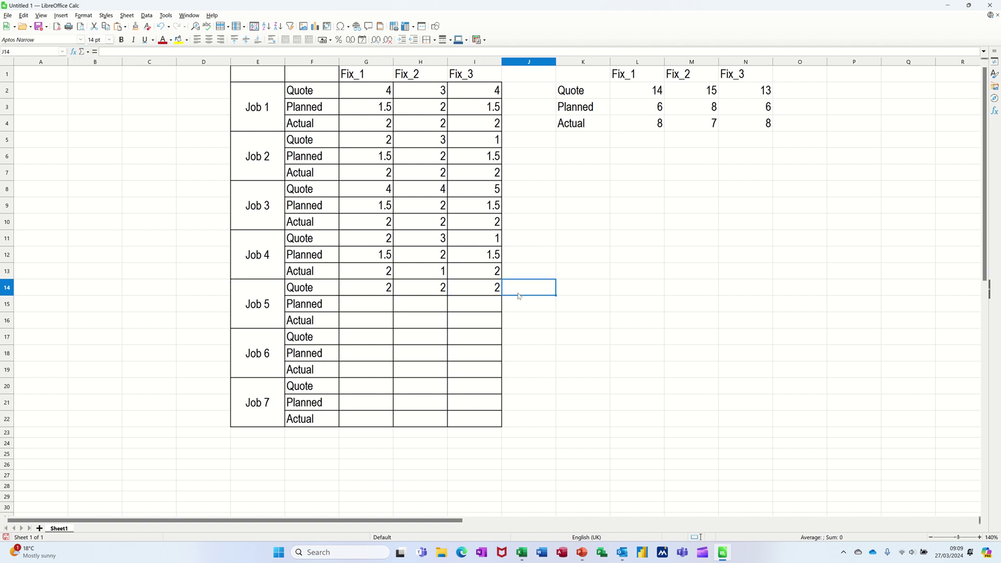